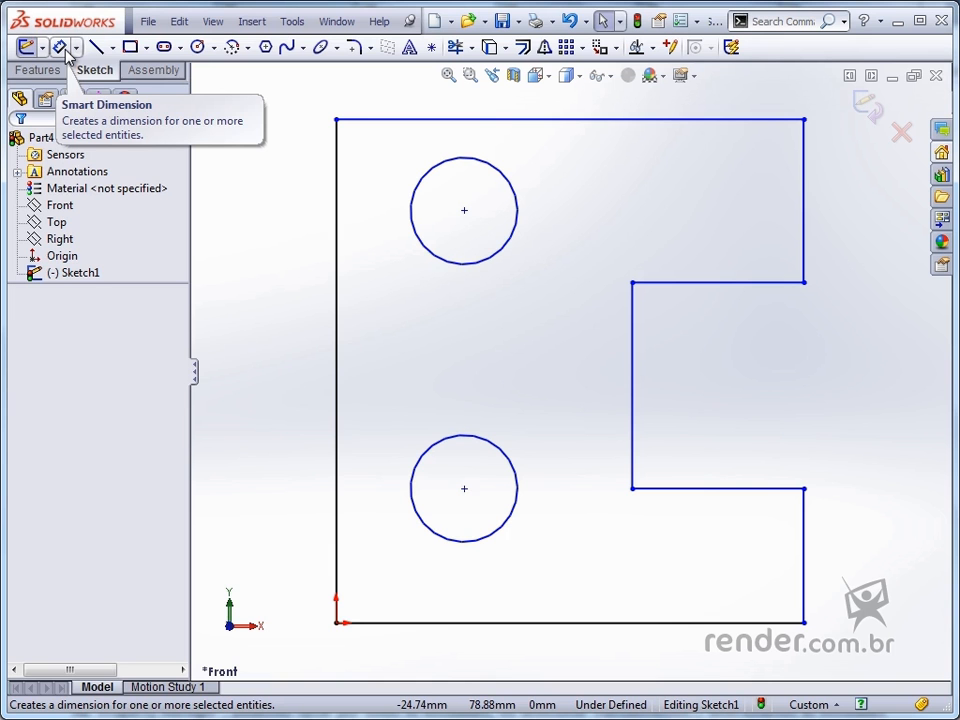
Dimension the bottom edge of the sketch profile with Smart Dimension and set its length to 100 mm
left_click(62, 48)
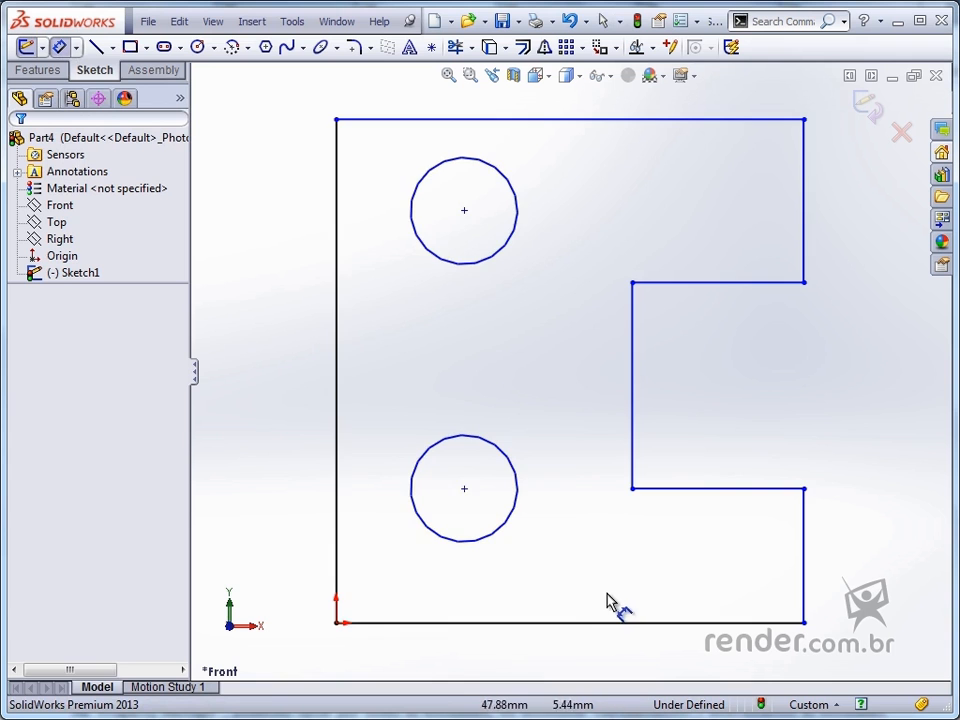
key("f")
key("z")
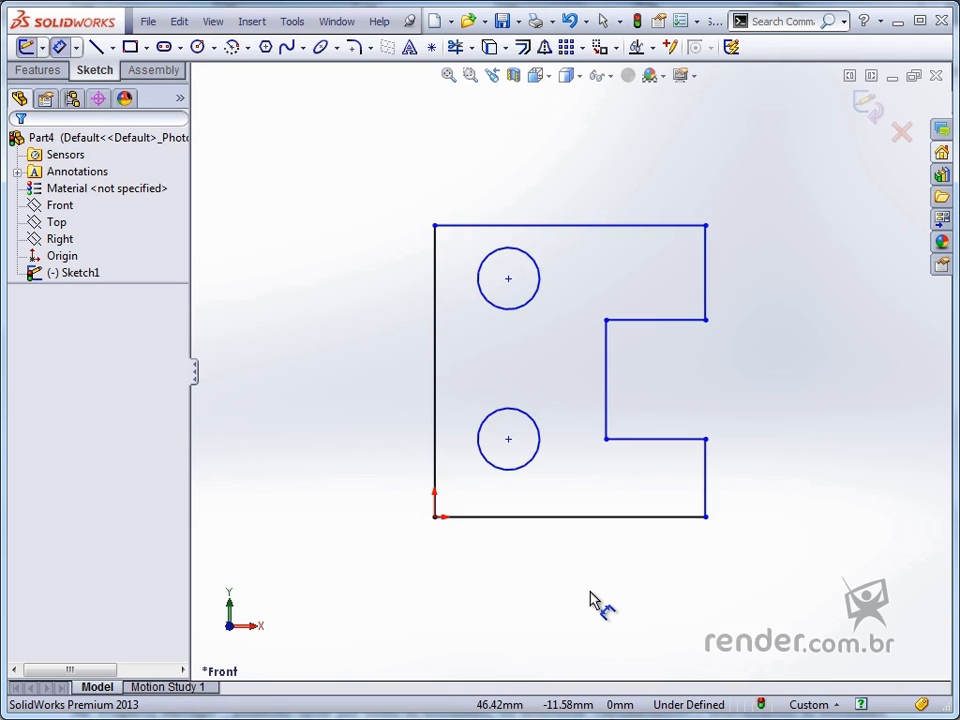
left_click(602, 516)
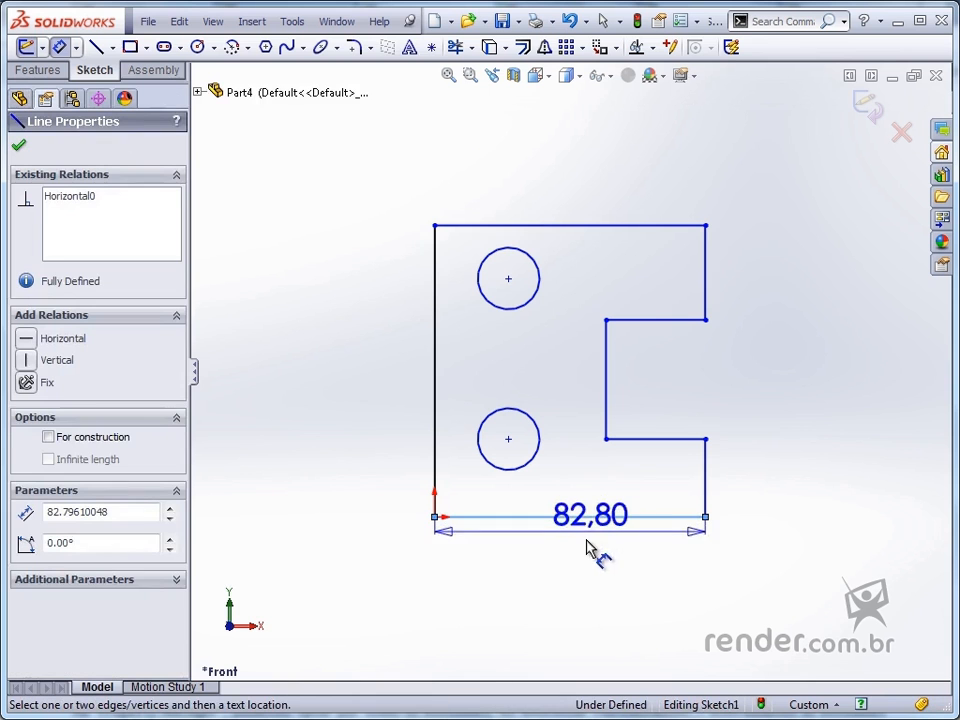
left_click(575, 590)
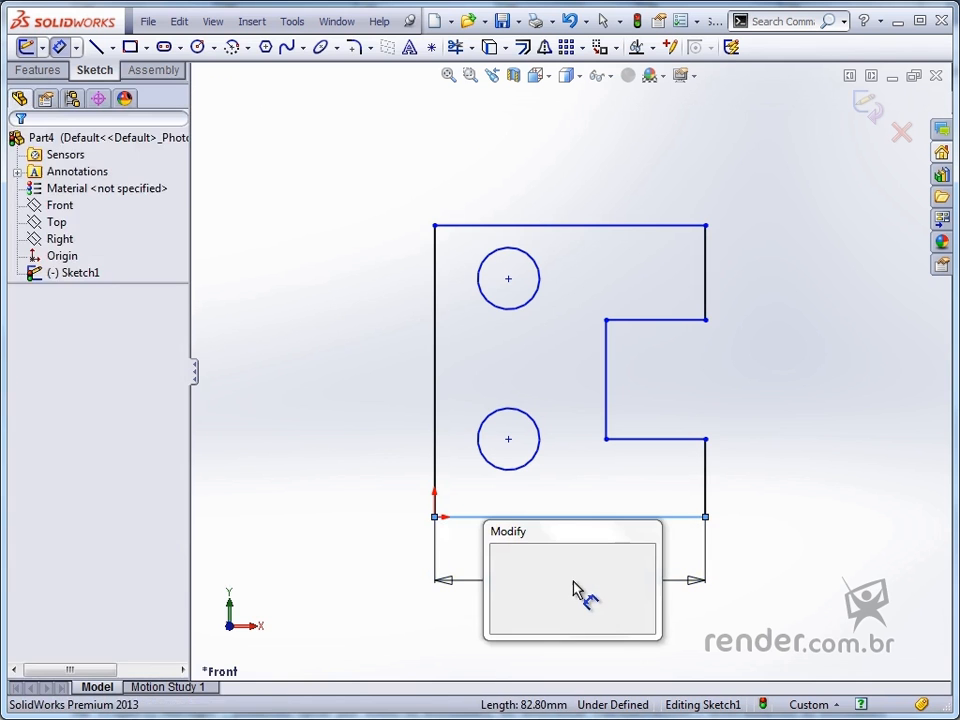
type("100")
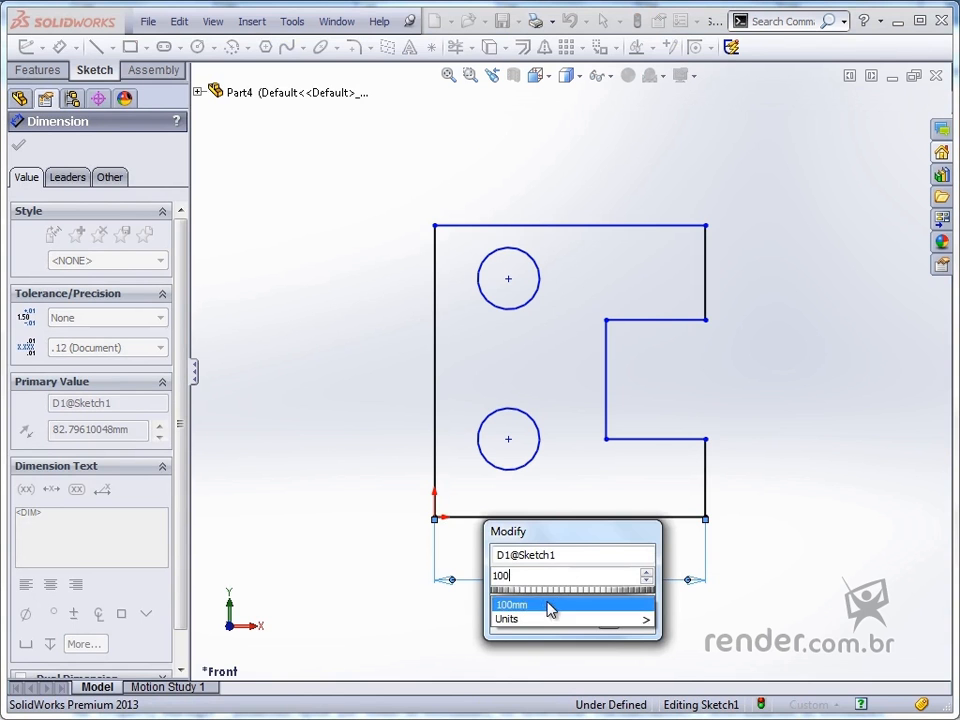
left_click(553, 608)
left_click(498, 621)
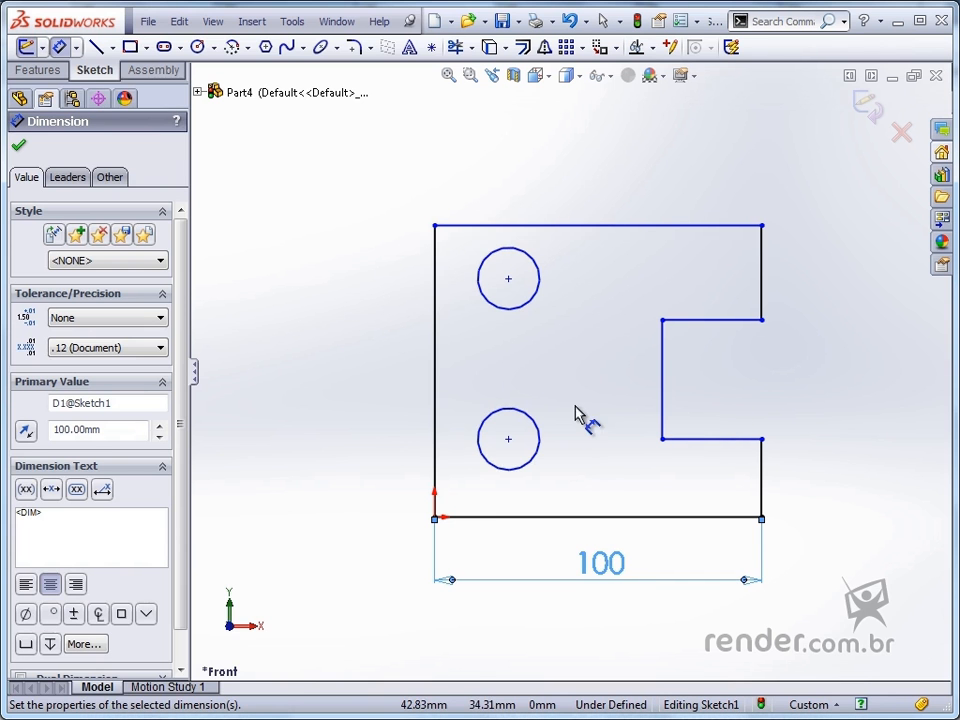
Dimension the lower circle's diameter and set it to 15 mm
left_click(540, 429)
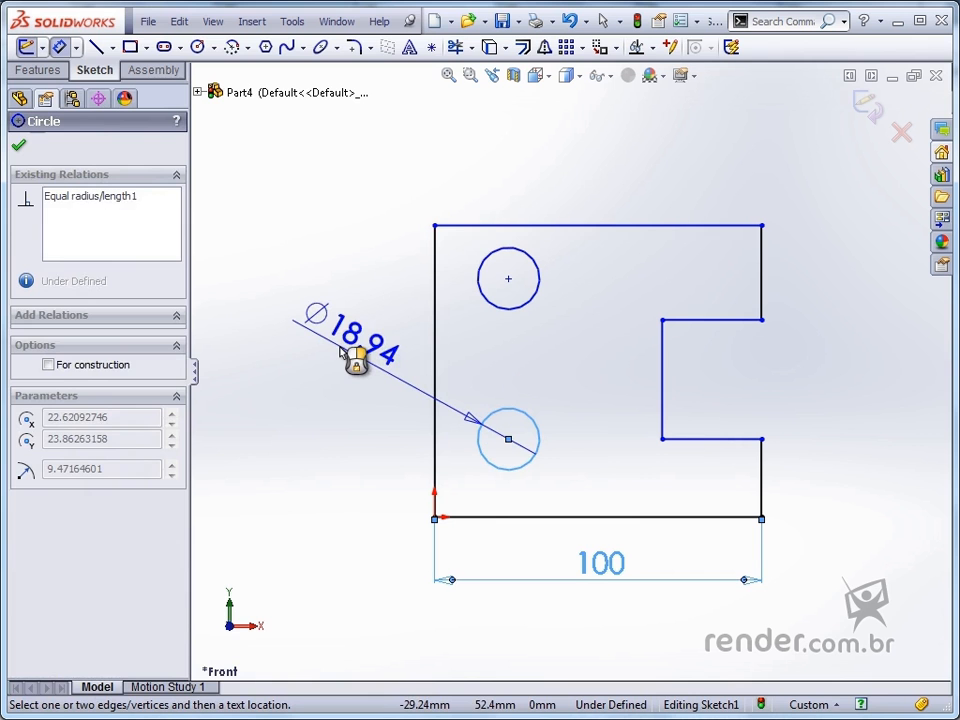
left_click(350, 360)
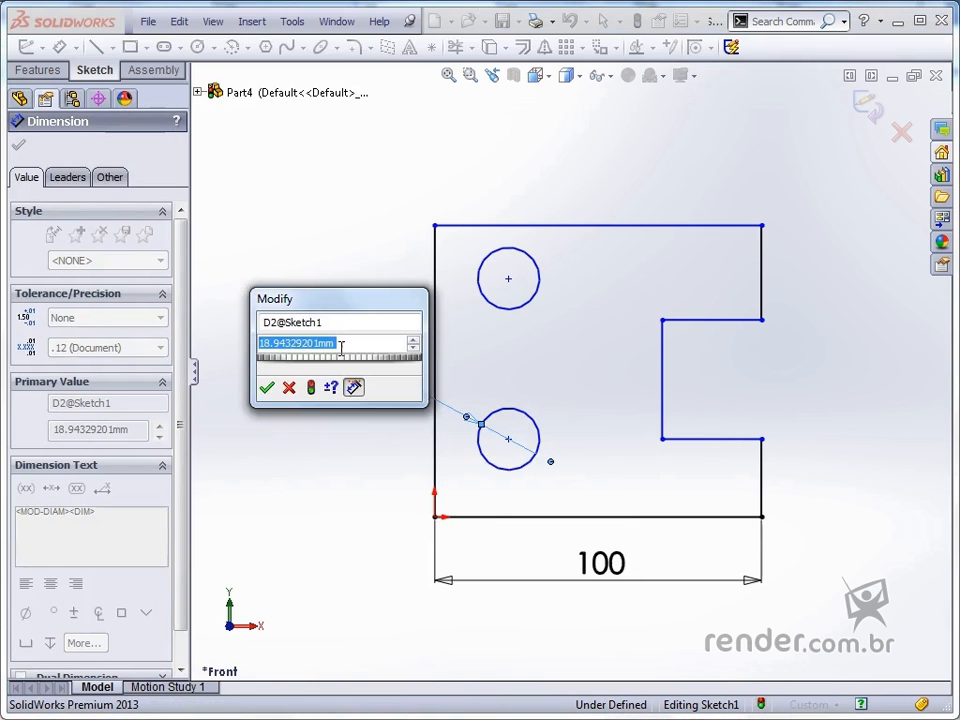
type("15")
key("Return")
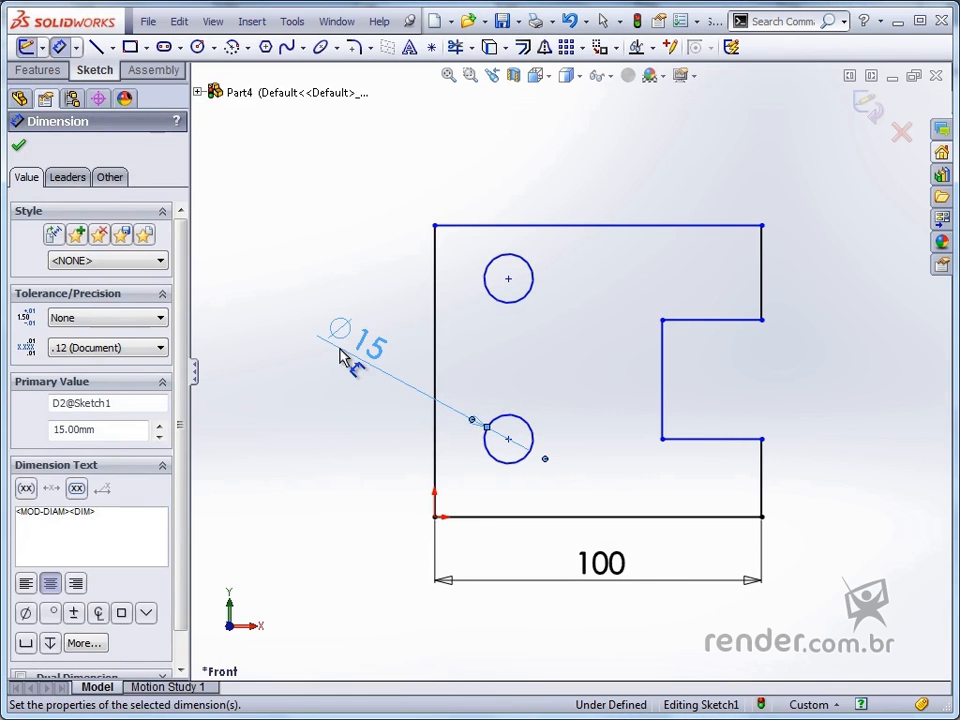
key("Escape")
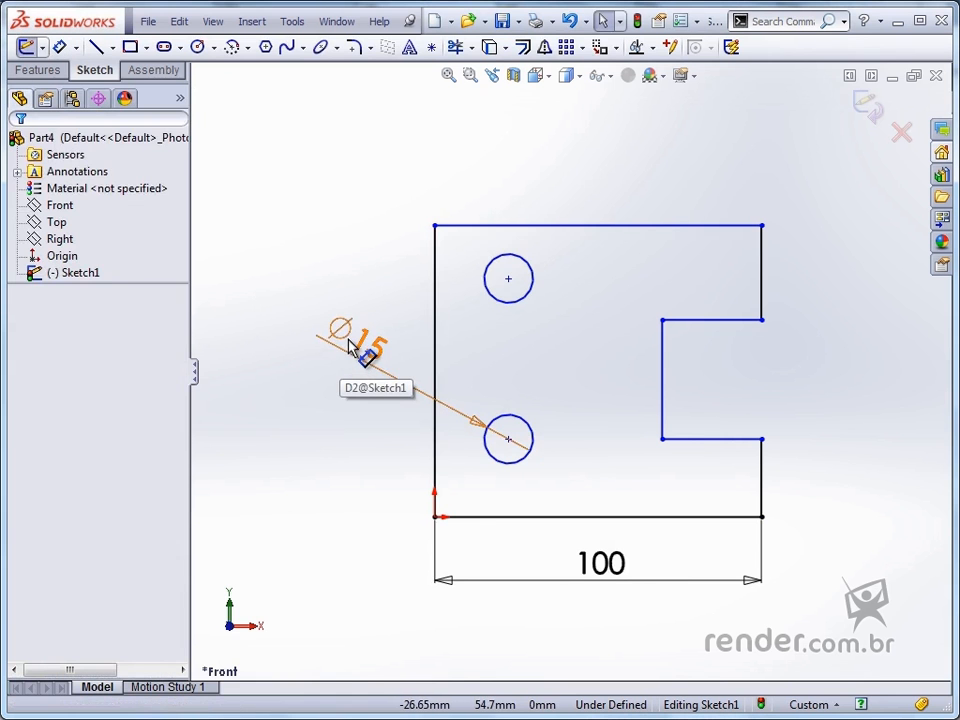
Change the display of the lower circle's diameter dimension to a radius
right_click(352, 345)
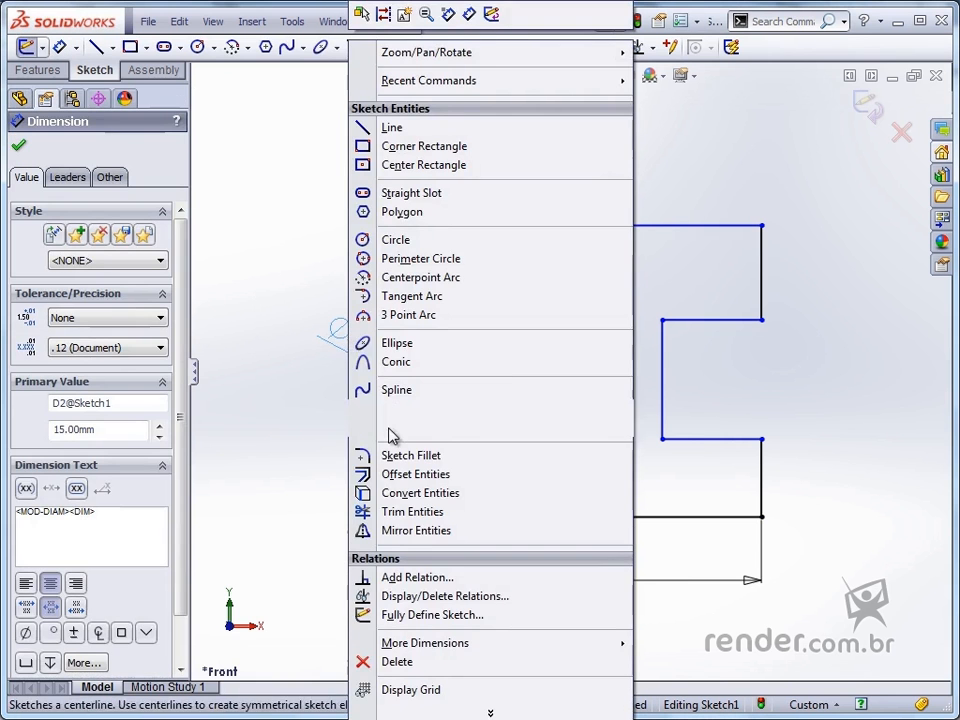
left_click(490, 712)
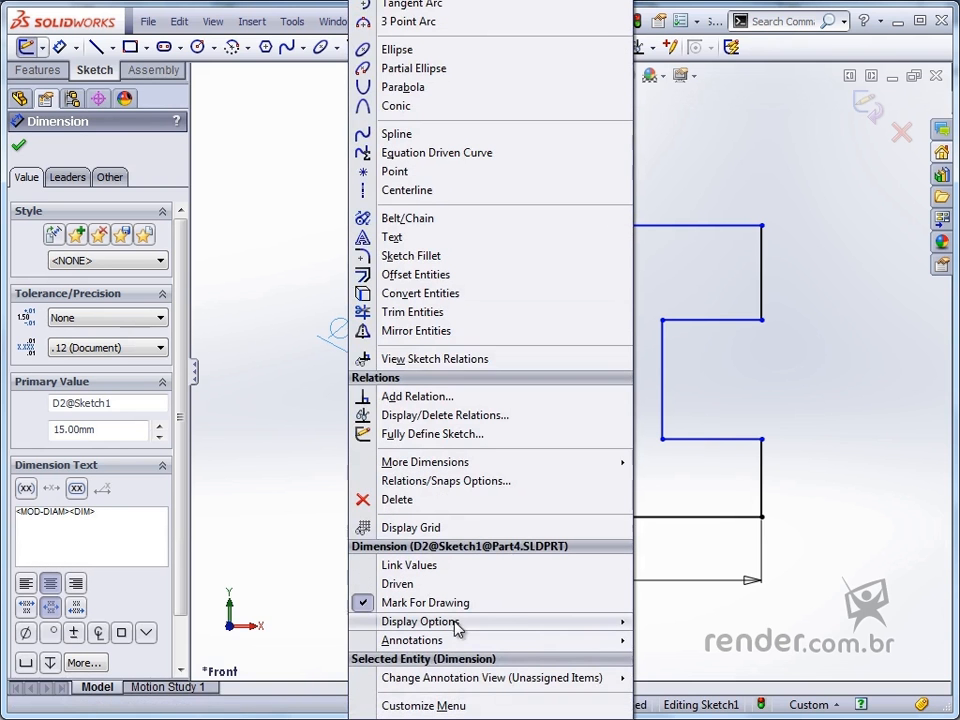
mouse_move(457, 627)
left_click(680, 640)
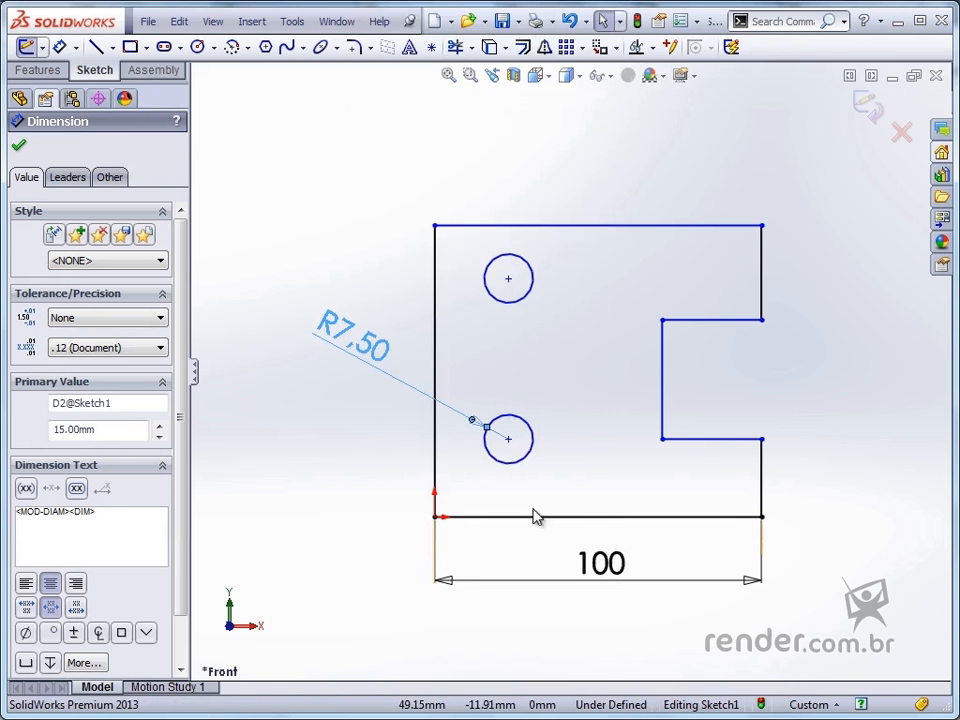
left_click(323, 265)
Dimension the horizontal distance between the profile's left edge and the lower circle, setting it to 20 mm
right_click_drag(350, 320, 372, 288)
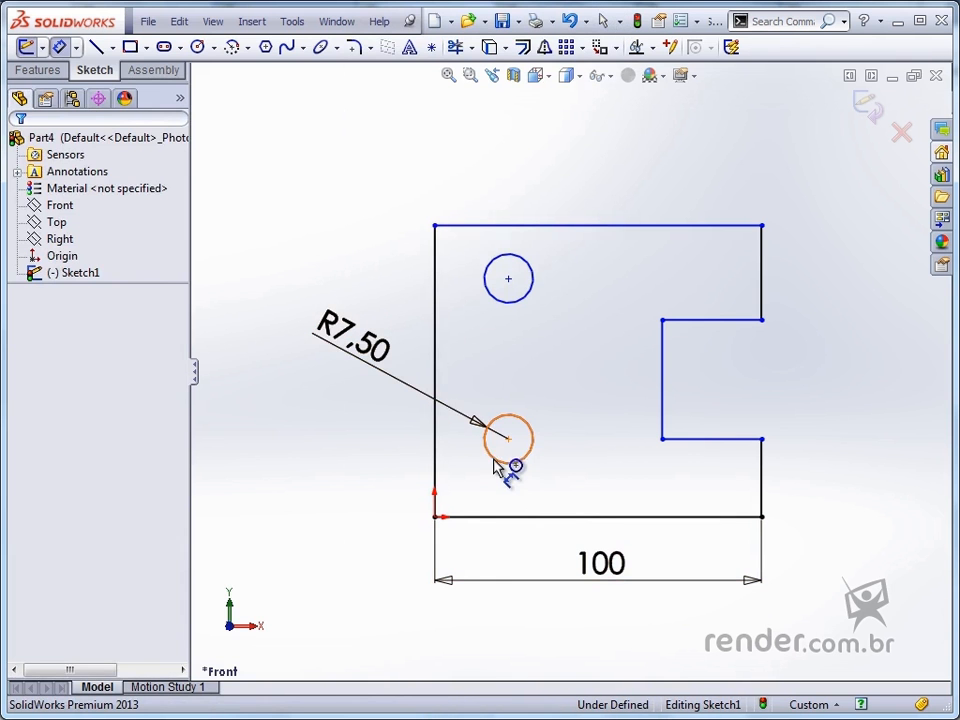
left_click(497, 467)
left_click(436, 452)
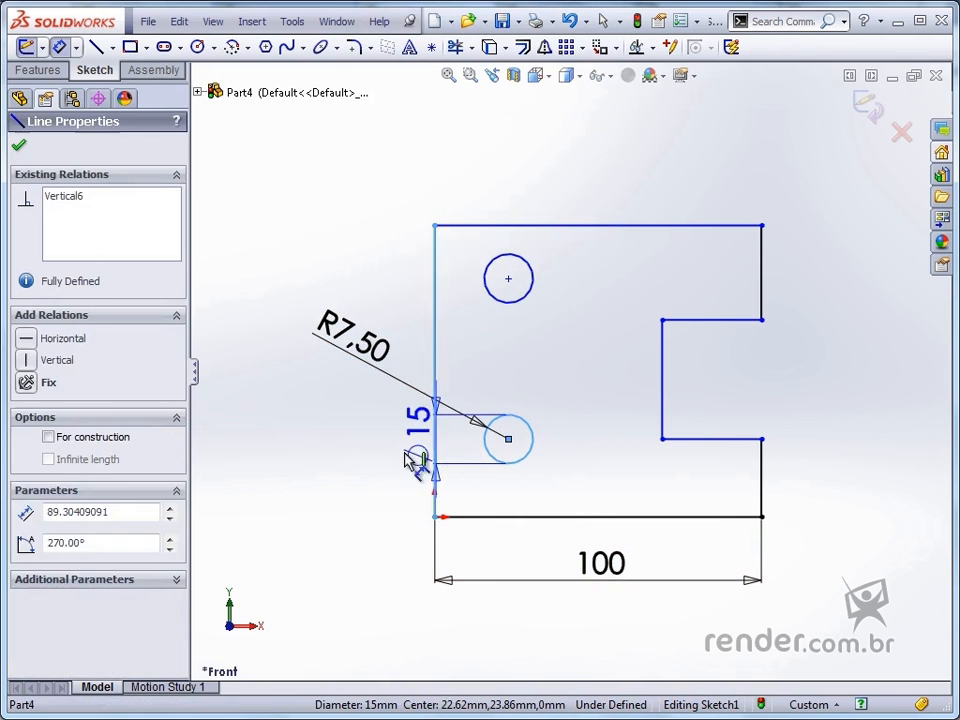
left_click(377, 480)
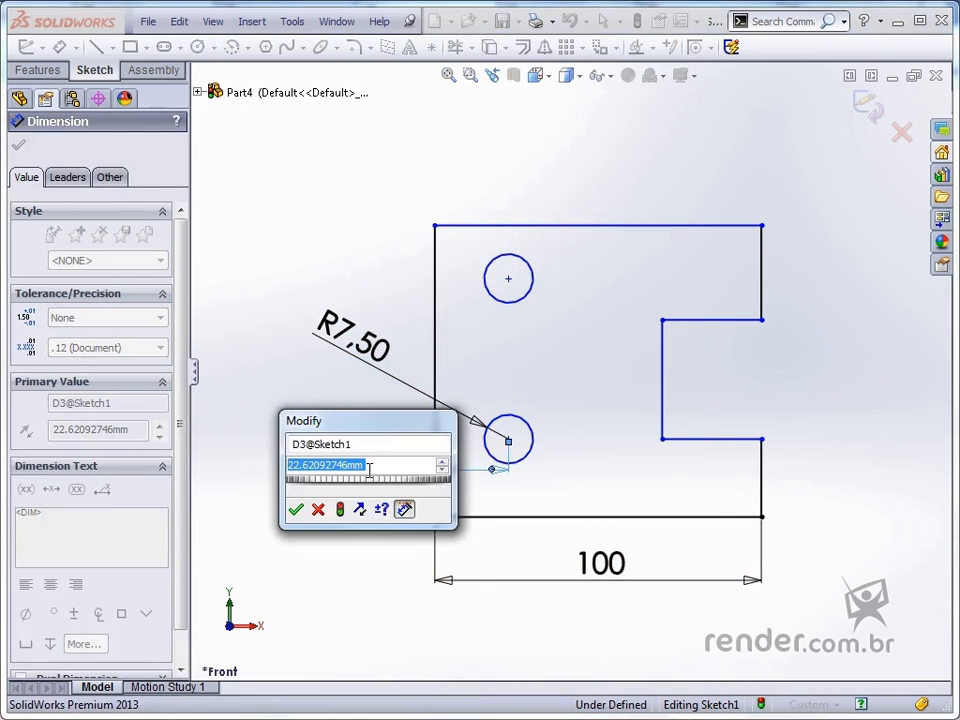
type("20")
key("Return")
left_click(533, 465)
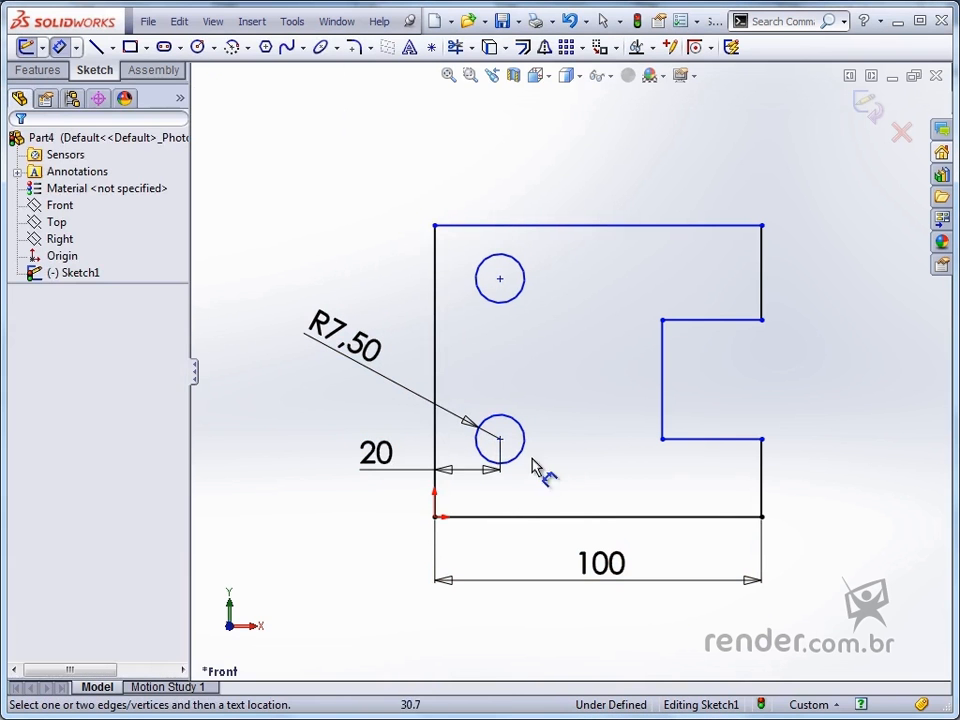
Dimension the vertical distance from the lower circle's centre to the bottom edge and set it to 30 mm
left_click(502, 440)
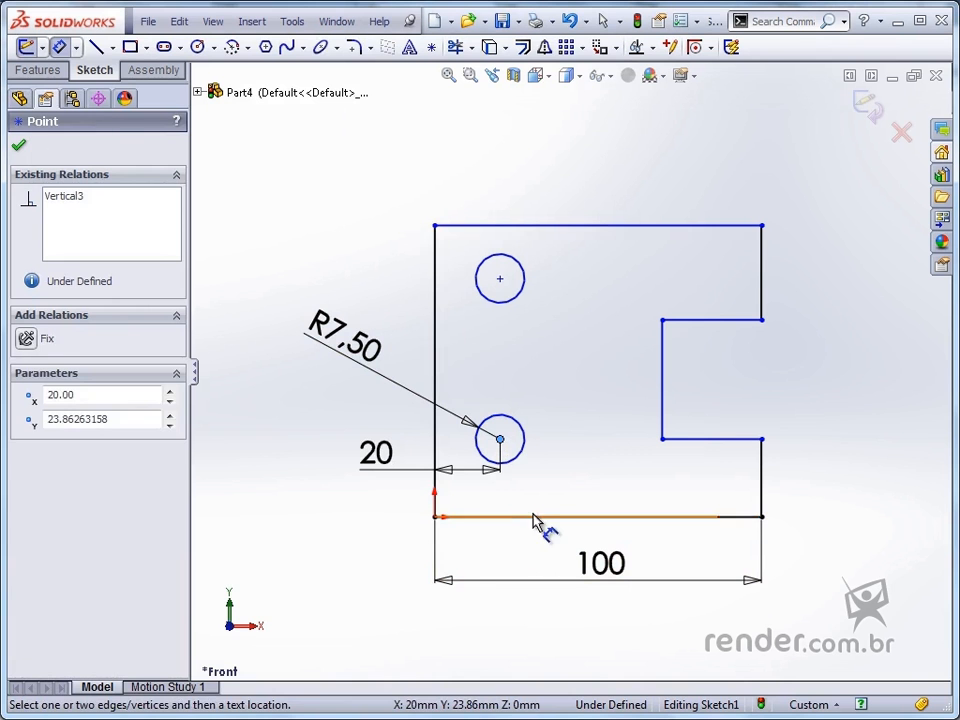
left_click(546, 518)
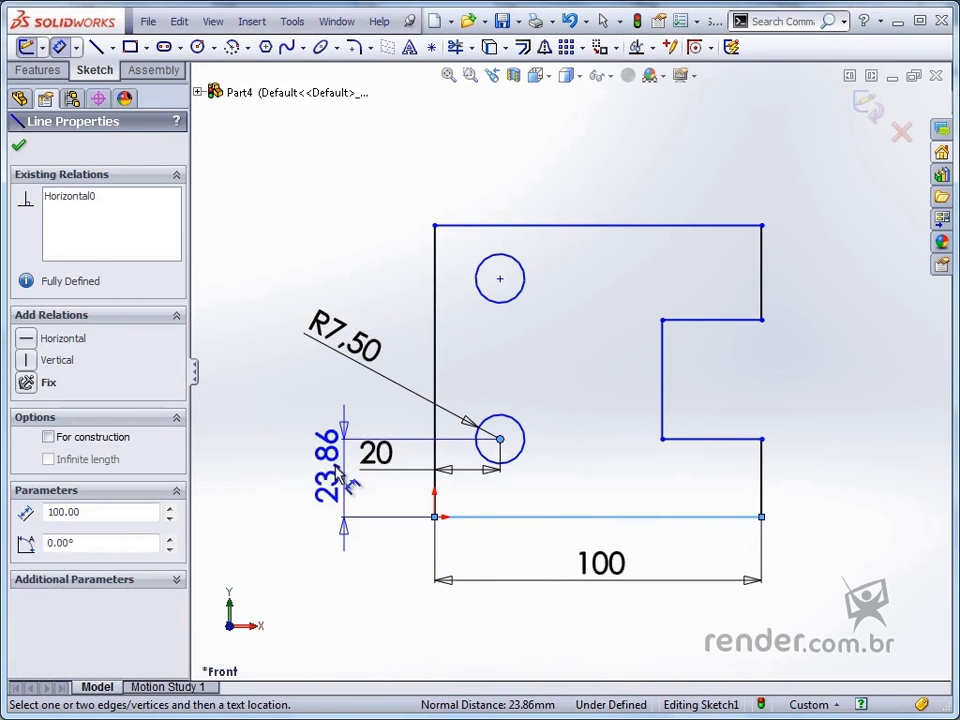
left_click(297, 478)
type("30")
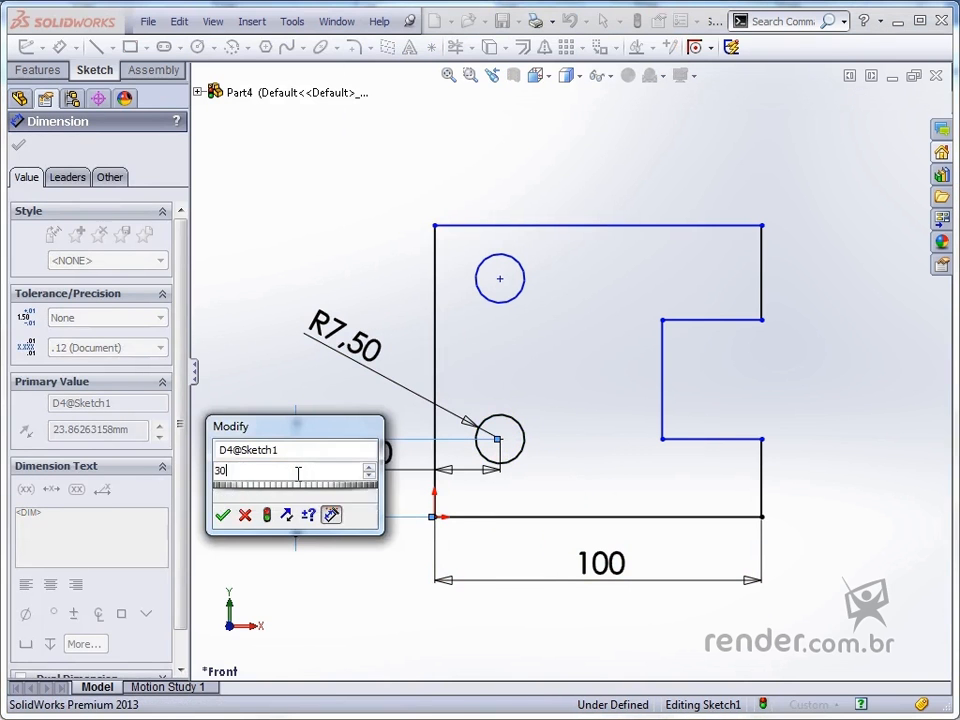
key("Return")
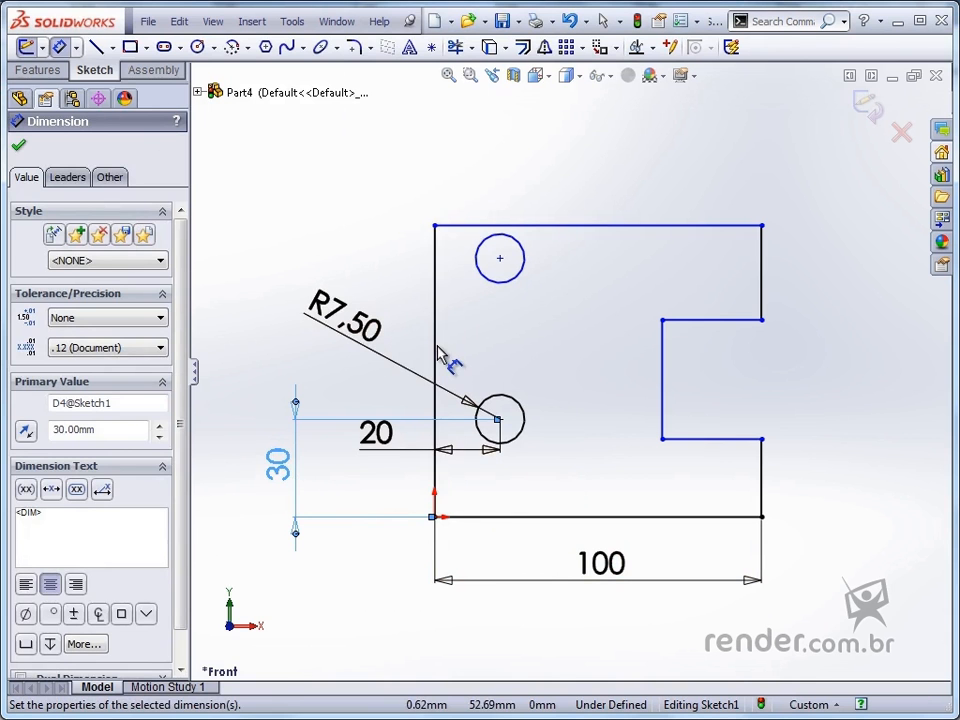
Dimension the profile's left vertical edge and set its length to 100 mm
left_click(435, 350)
left_click(222, 360)
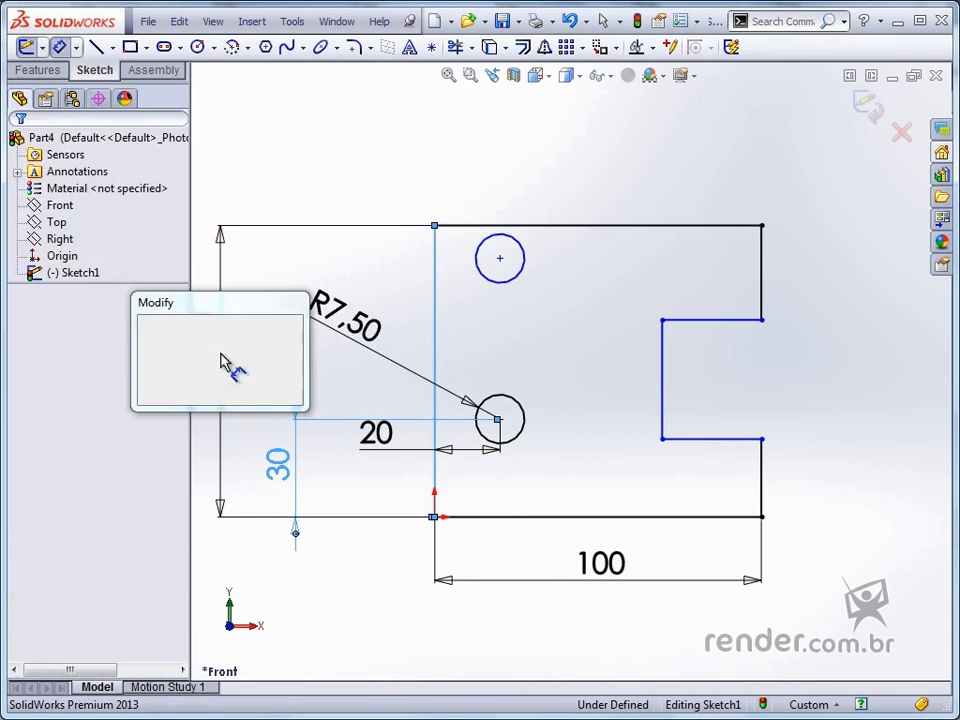
type("100")
key("Return")
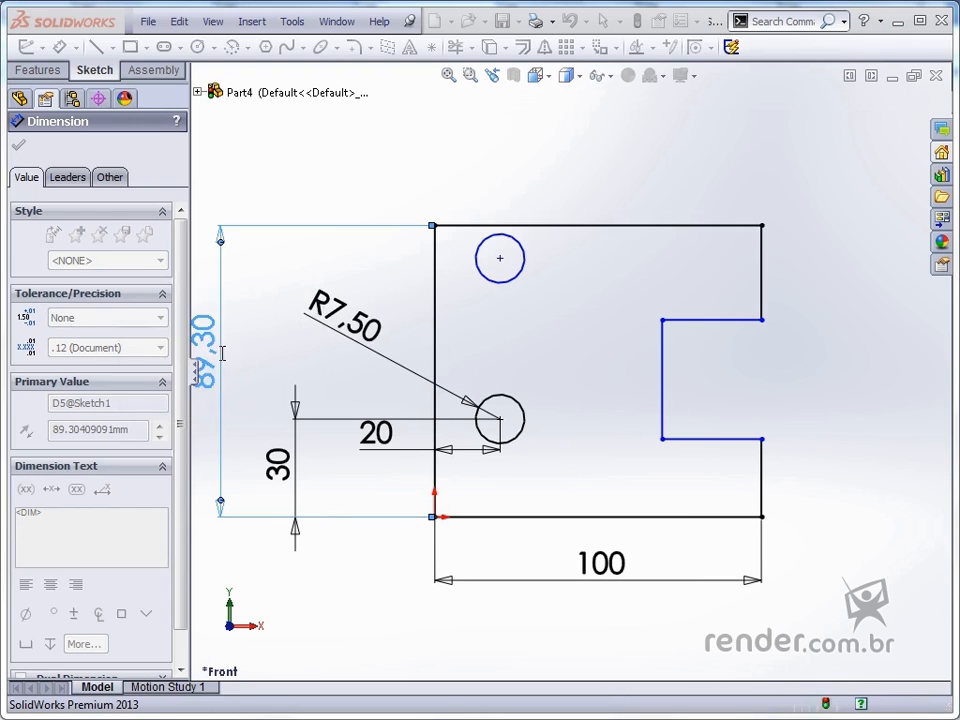
Dimension the vertical distance between the two circle centres and set it to 50 mm
left_click(500, 259)
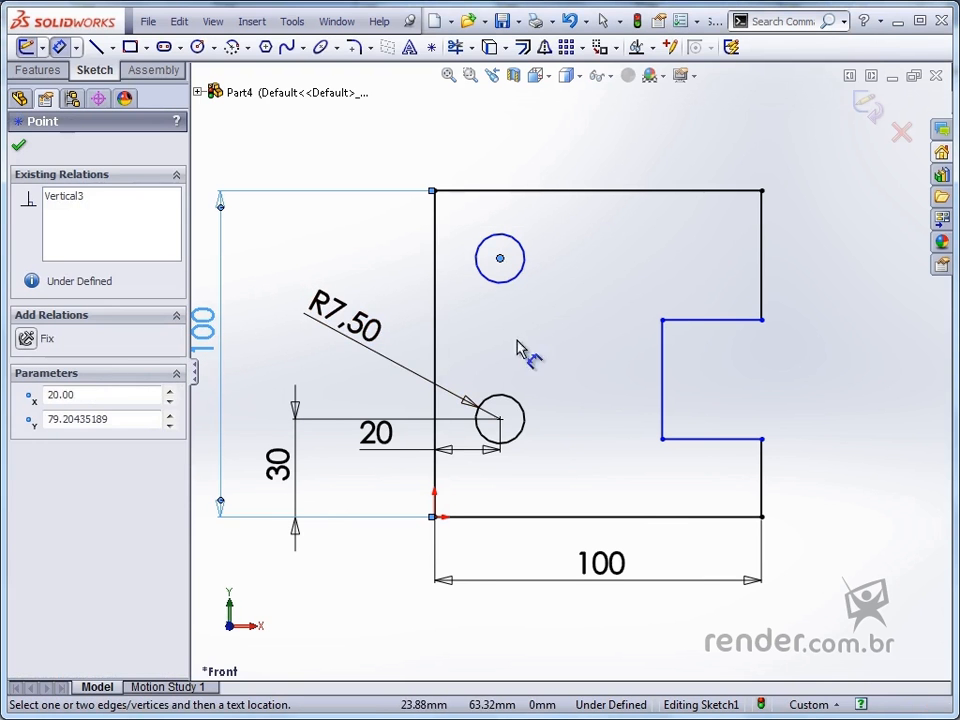
left_click(500, 419)
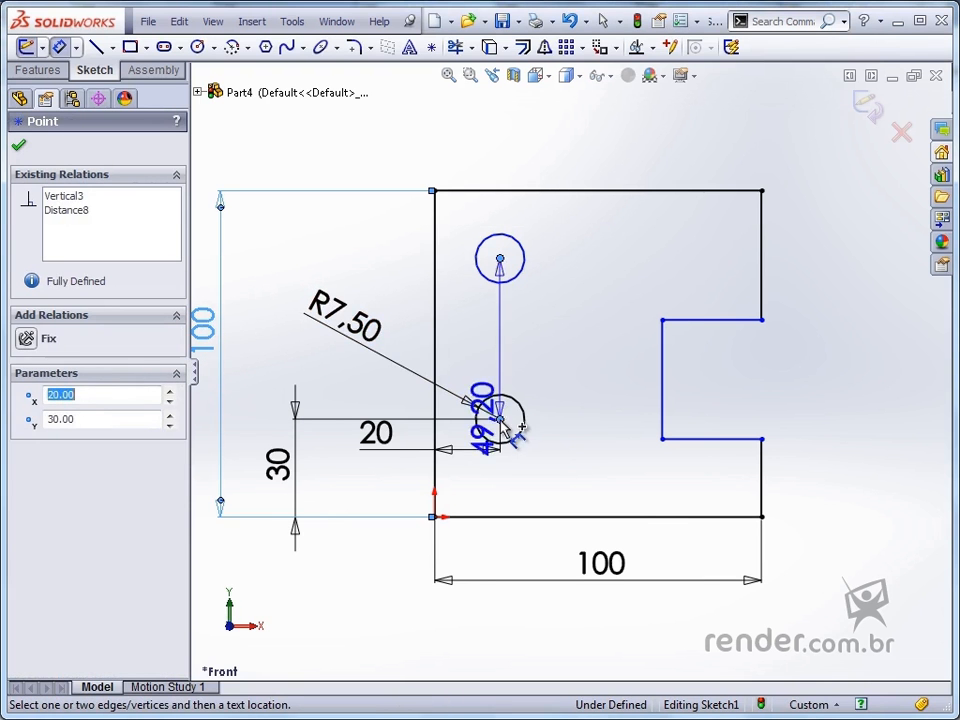
left_click(570, 340)
type("50")
key("Return")
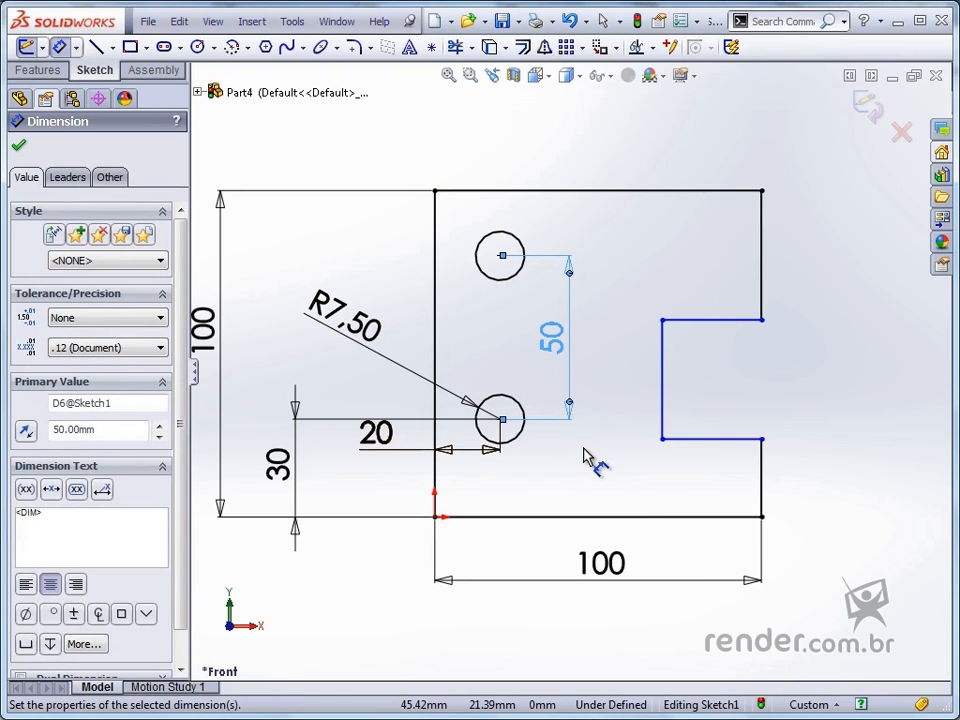
Dimension the right vertical edges below and above the notch, setting each length to 25 mm
left_click(764, 470)
left_click(818, 486)
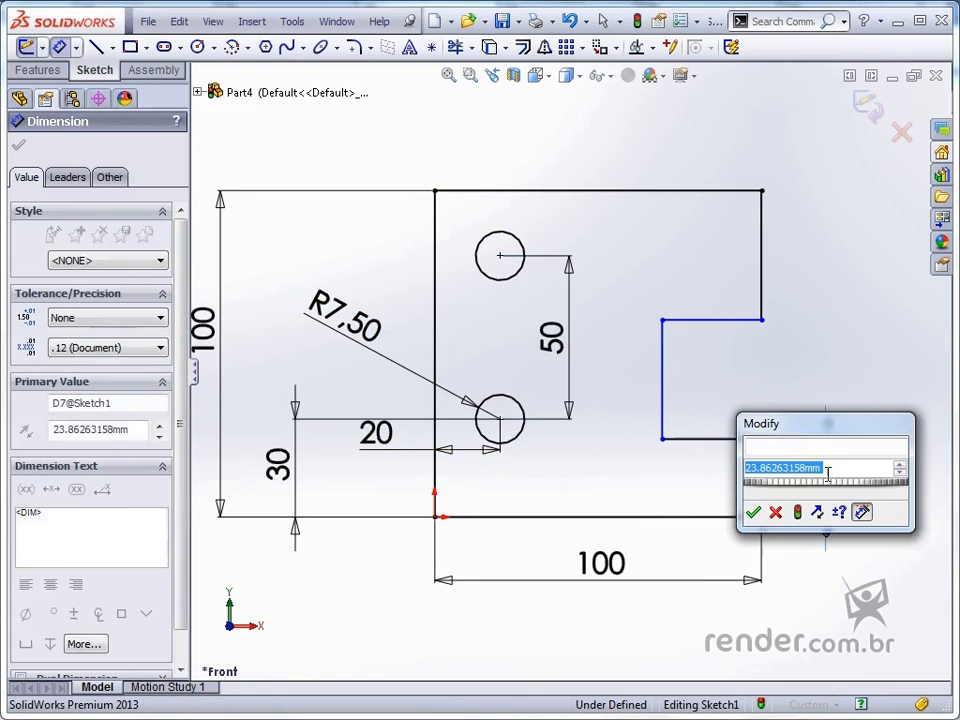
type("25")
key("Return")
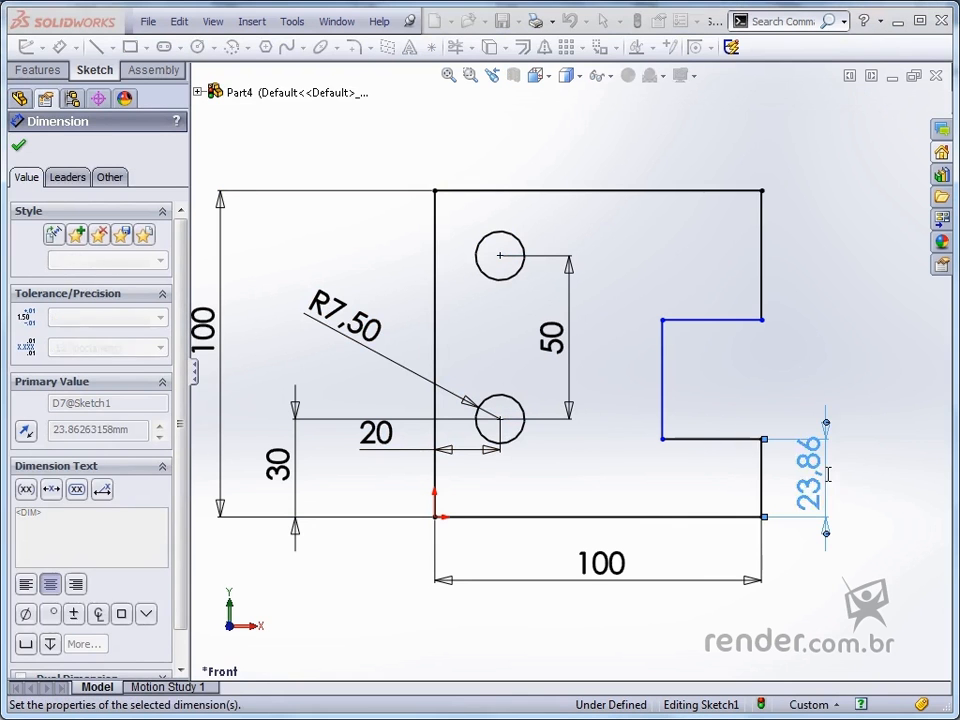
left_click(782, 289)
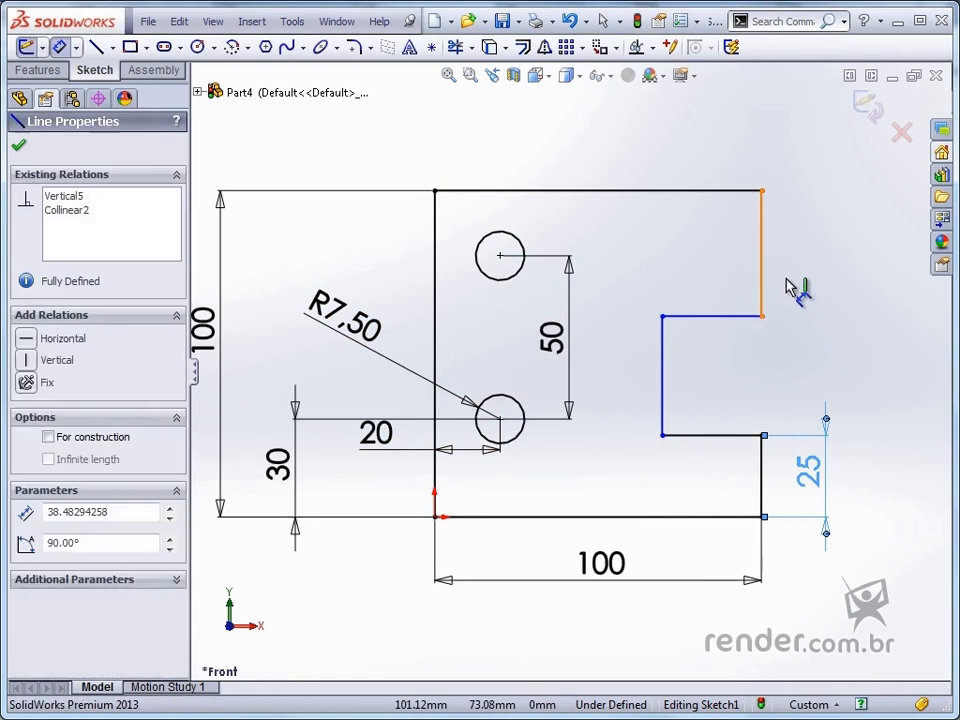
left_click(808, 276)
type("25")
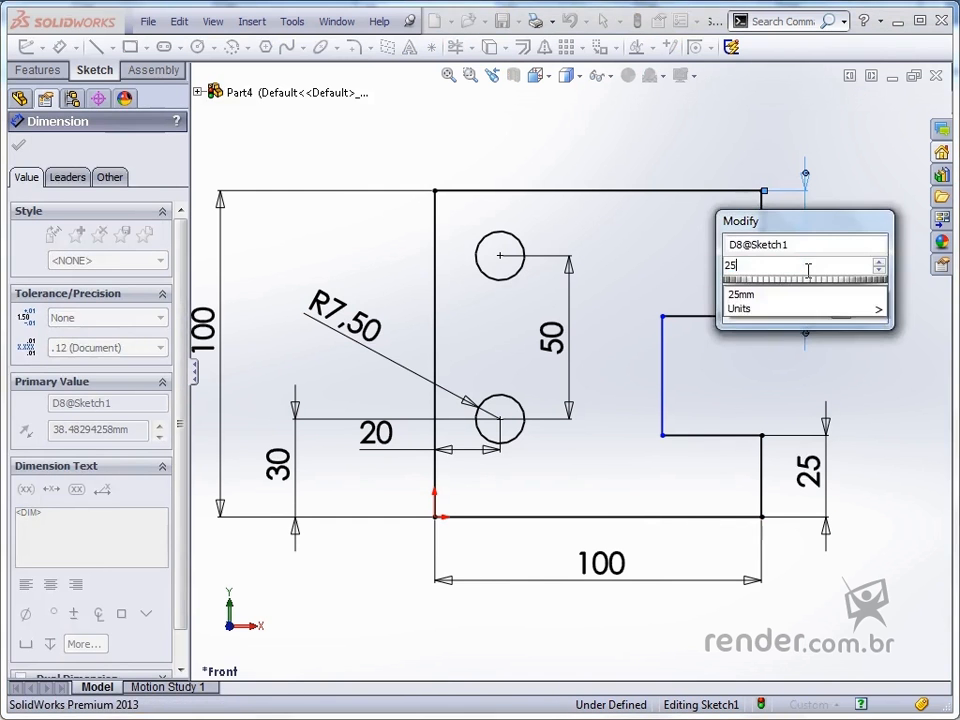
key("Return")
Dimension the notch's upper horizontal edge and set the notch depth to 30 mm
left_click(729, 272)
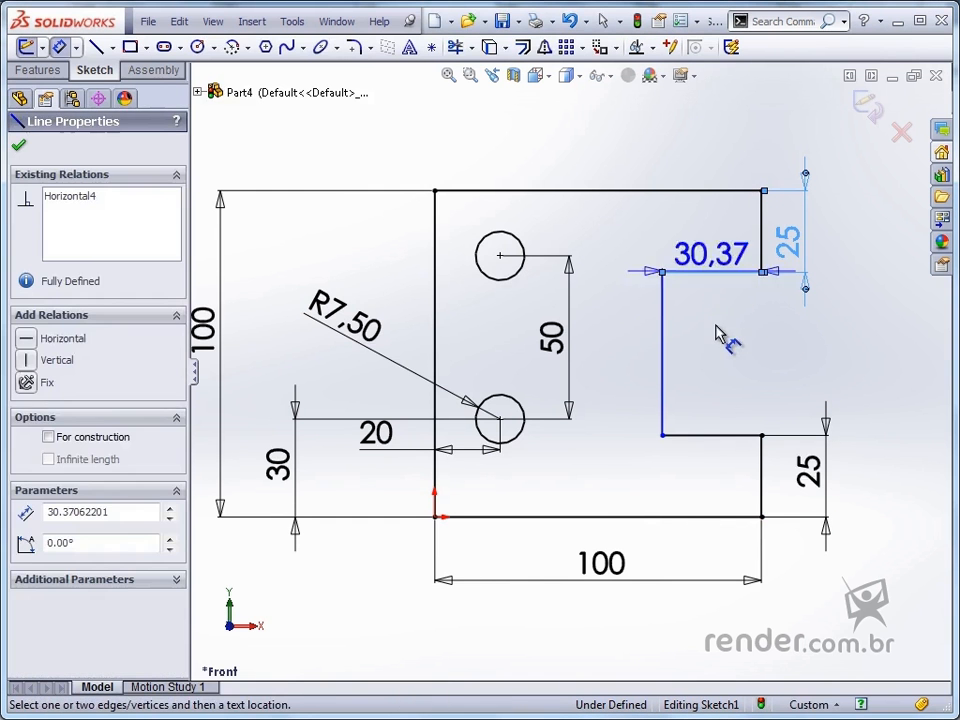
left_click(718, 350)
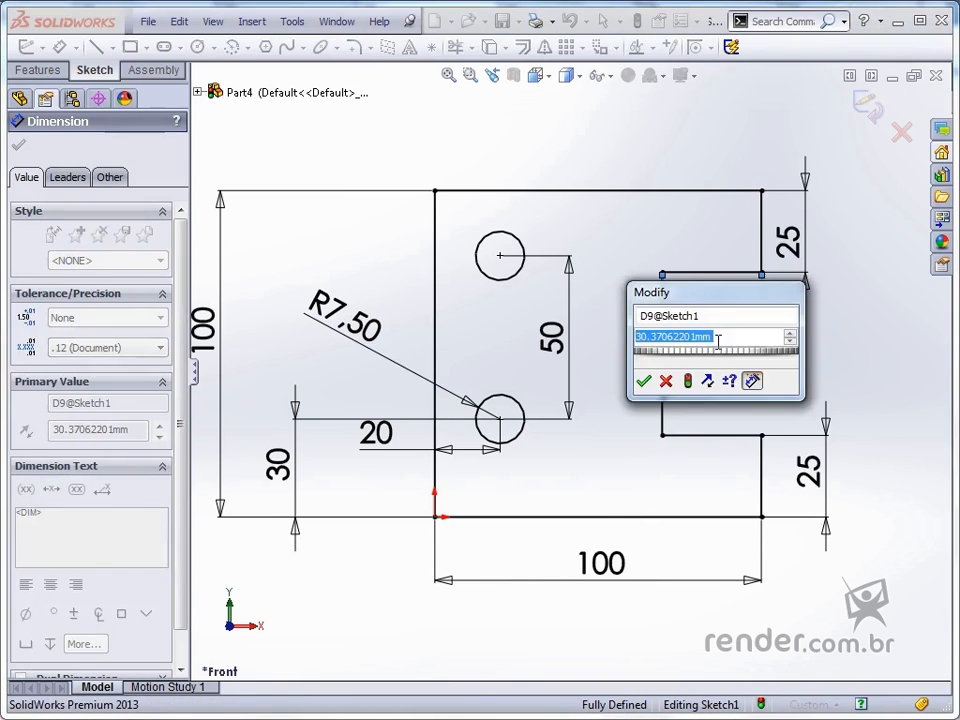
type("30")
key("Return")
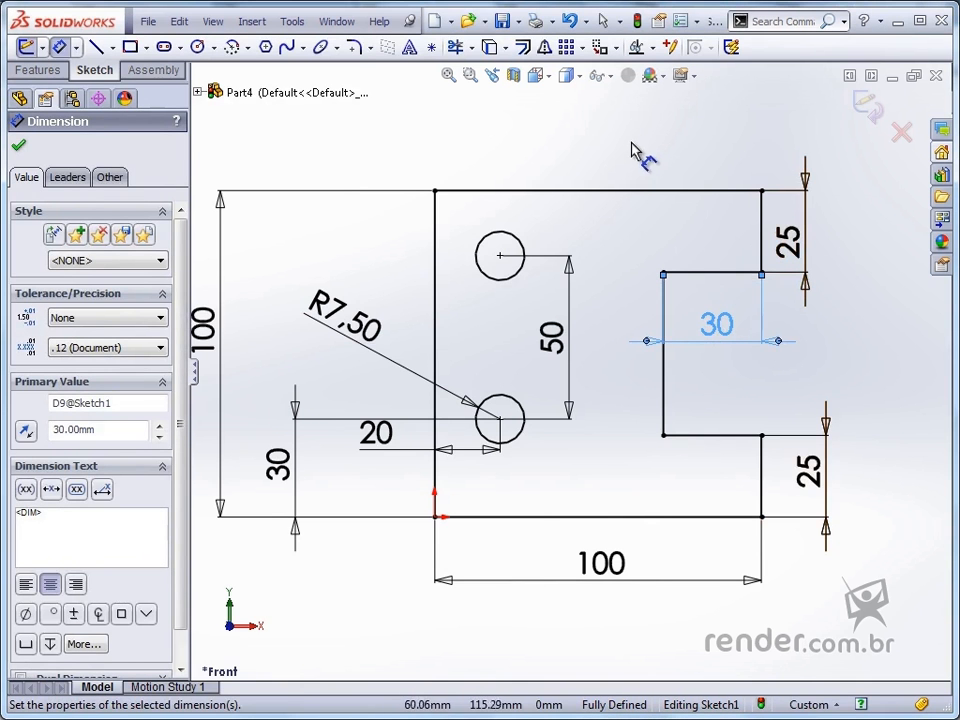
key("Escape")
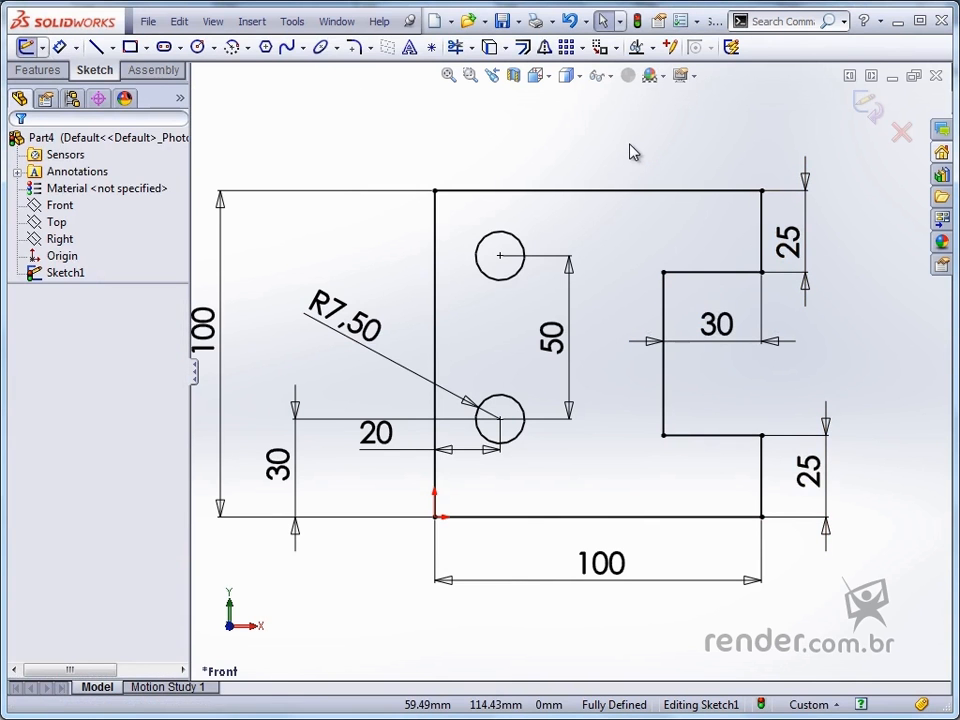
key("f")
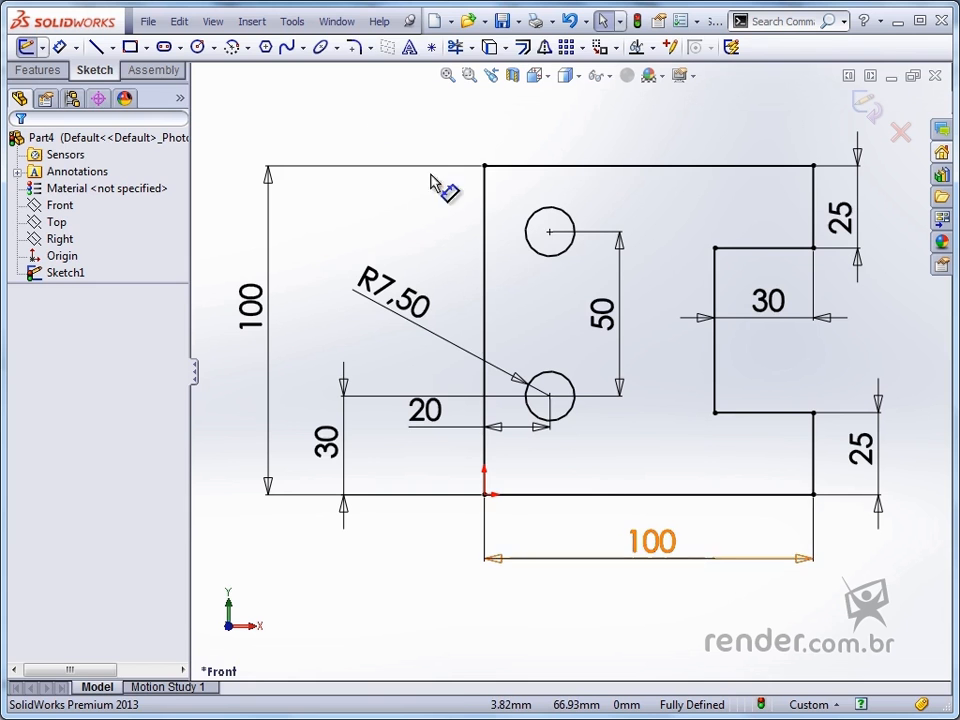
Switch to the Peça - Cópia part and open Sketch1 under Boss-Extrude1 for editing in the top view
left_click(334, 22)
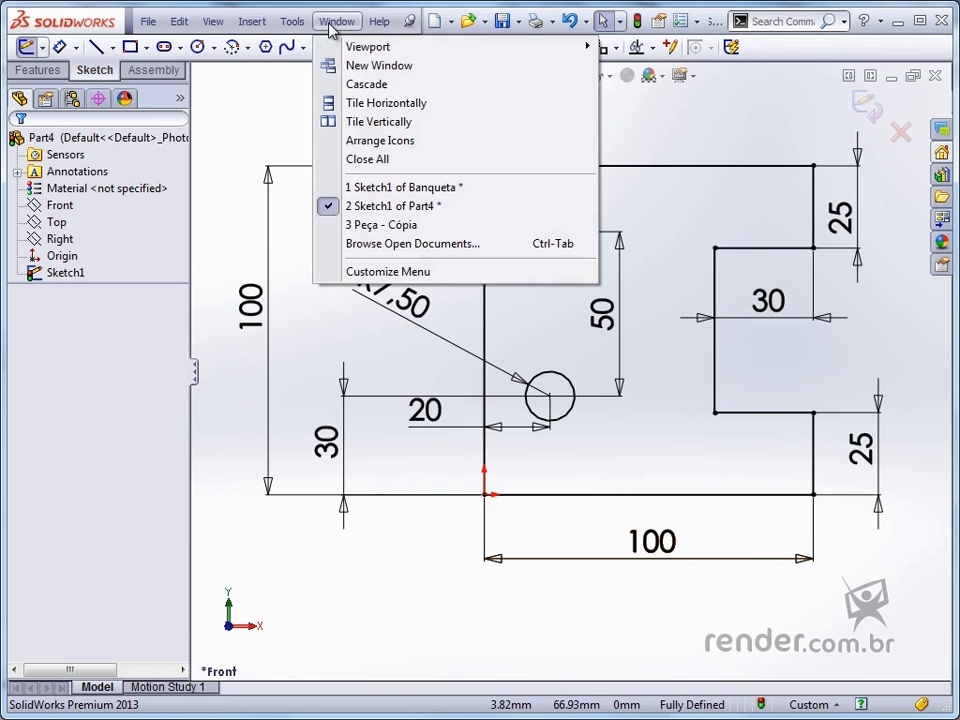
left_click(362, 225)
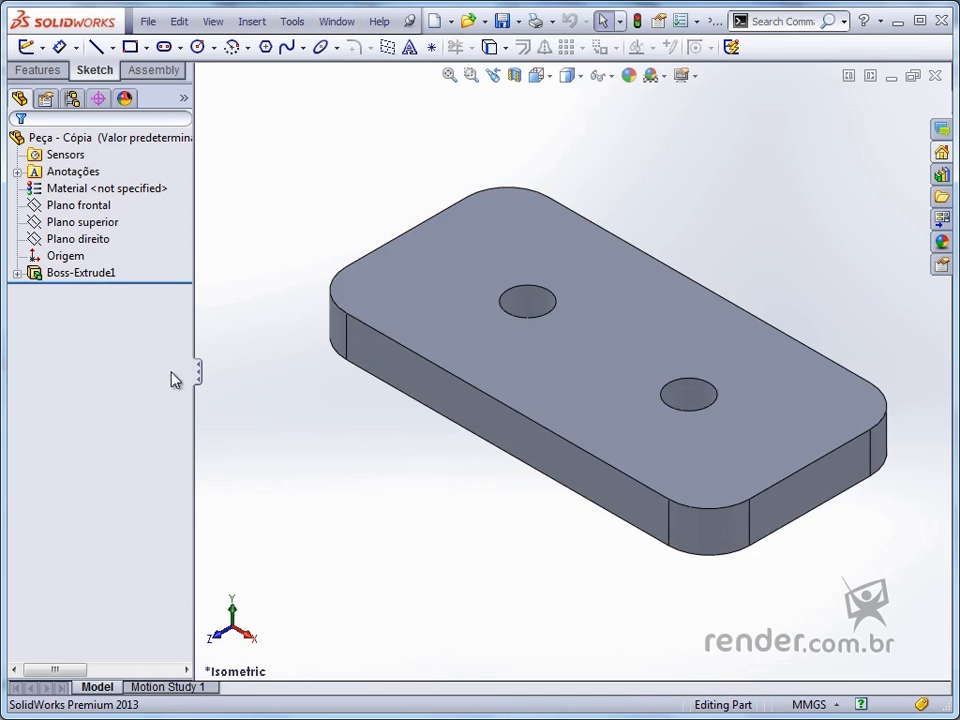
left_click(17, 273)
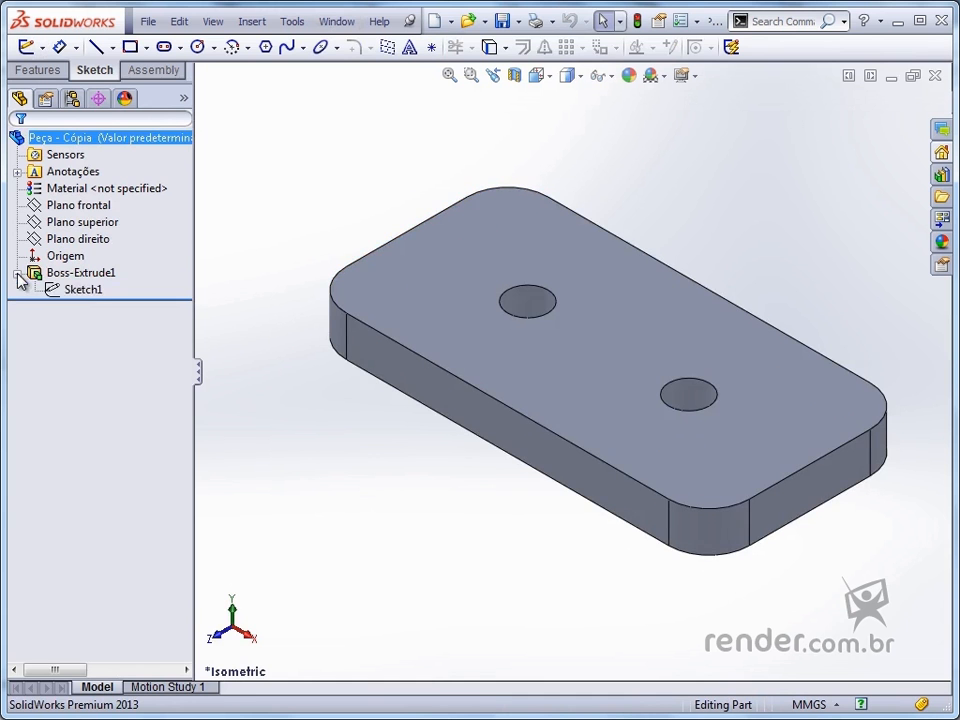
left_click(82, 289)
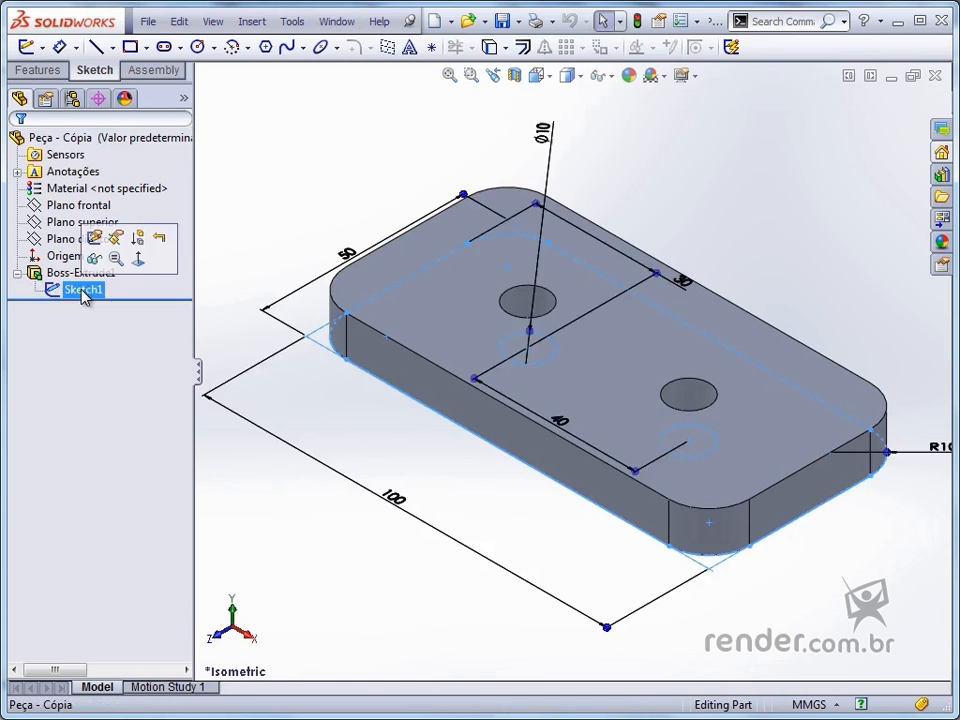
left_click(94, 240)
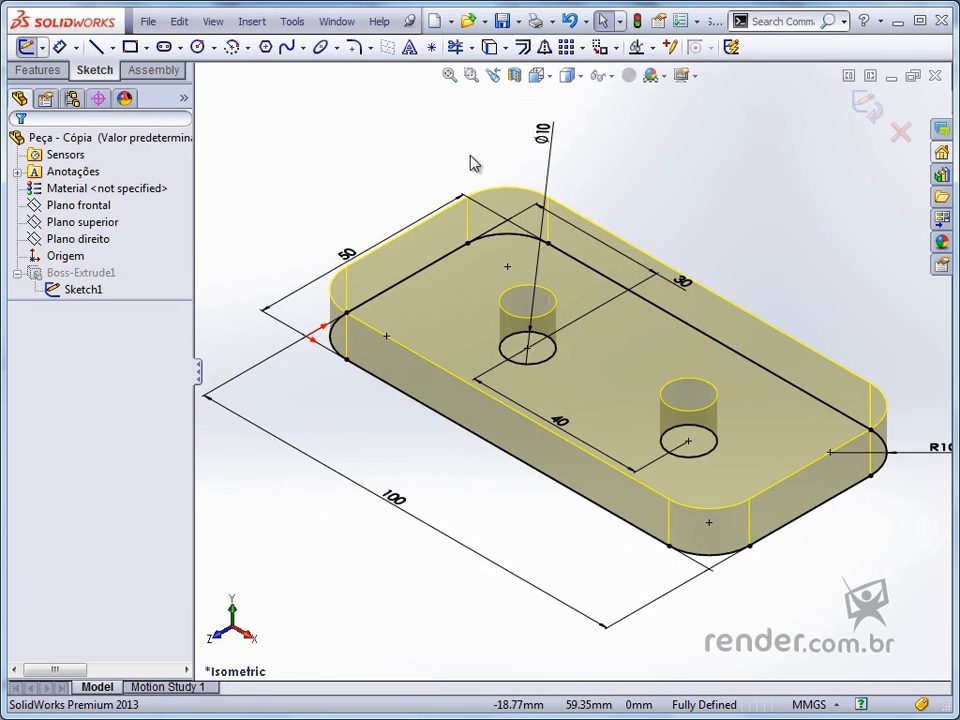
left_click(540, 76)
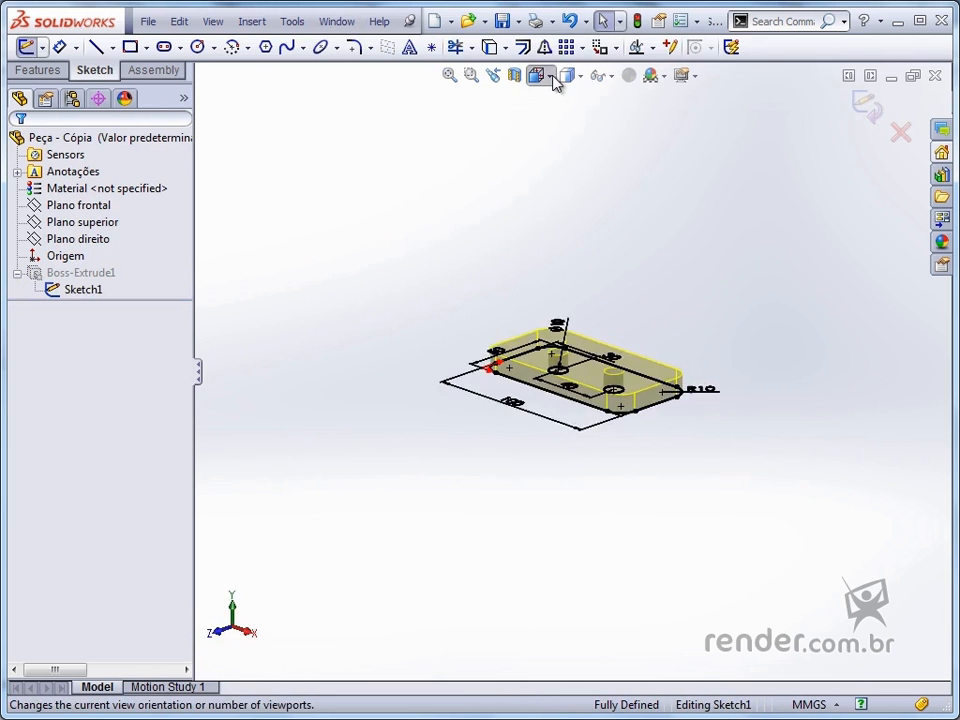
left_click(565, 128)
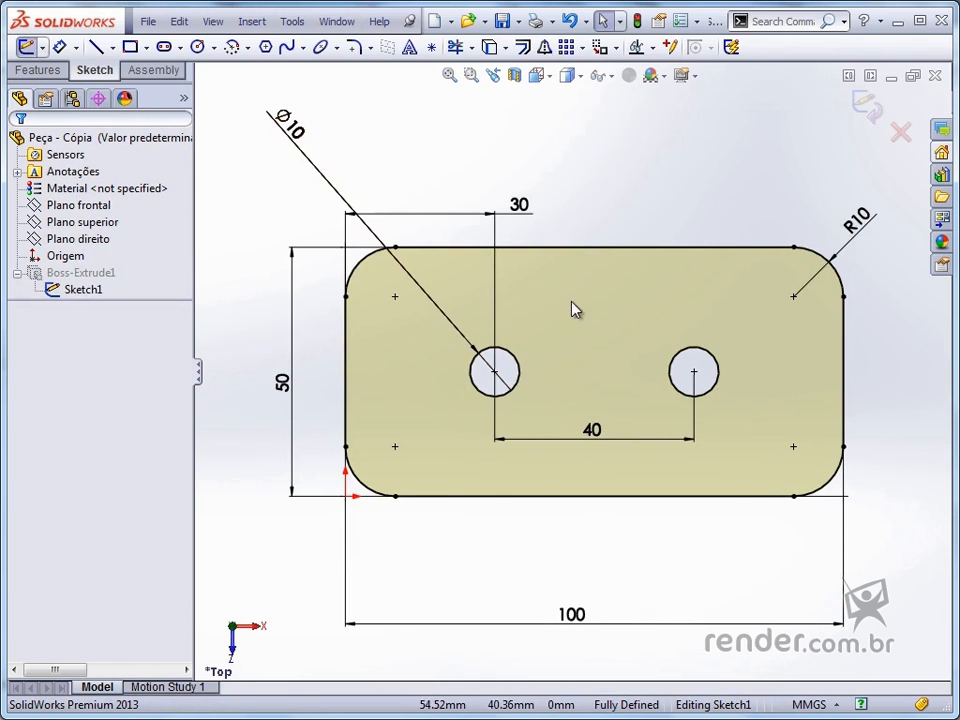
Delete both hole circles from the plate sketch, including the dimensions attached to them
left_click(518, 370)
key("Delete")
key("Return")
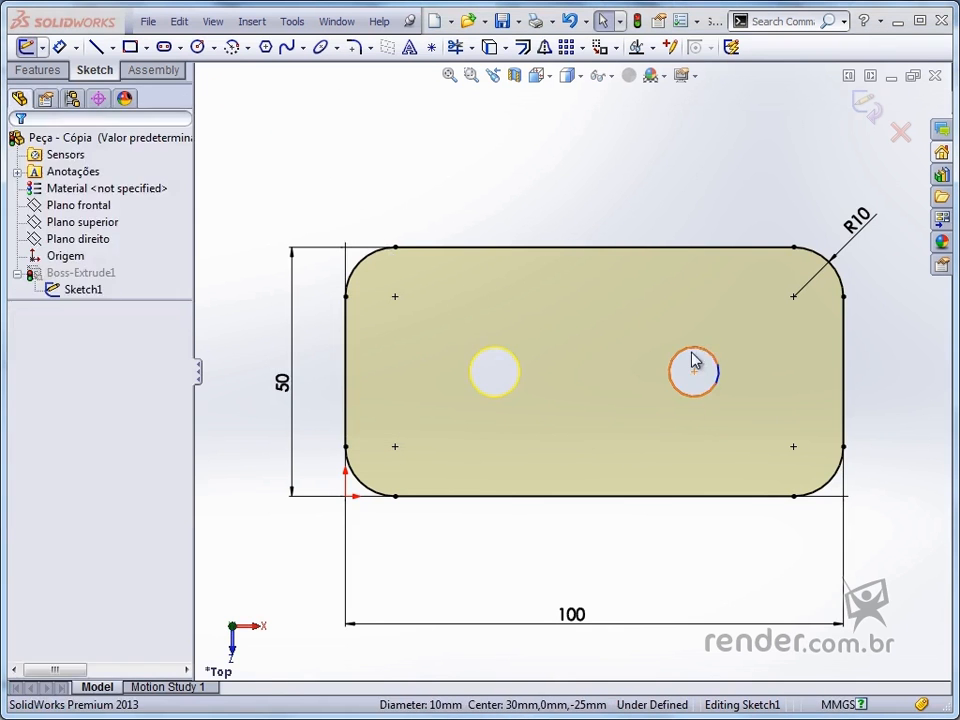
left_click(702, 360)
key("Escape")
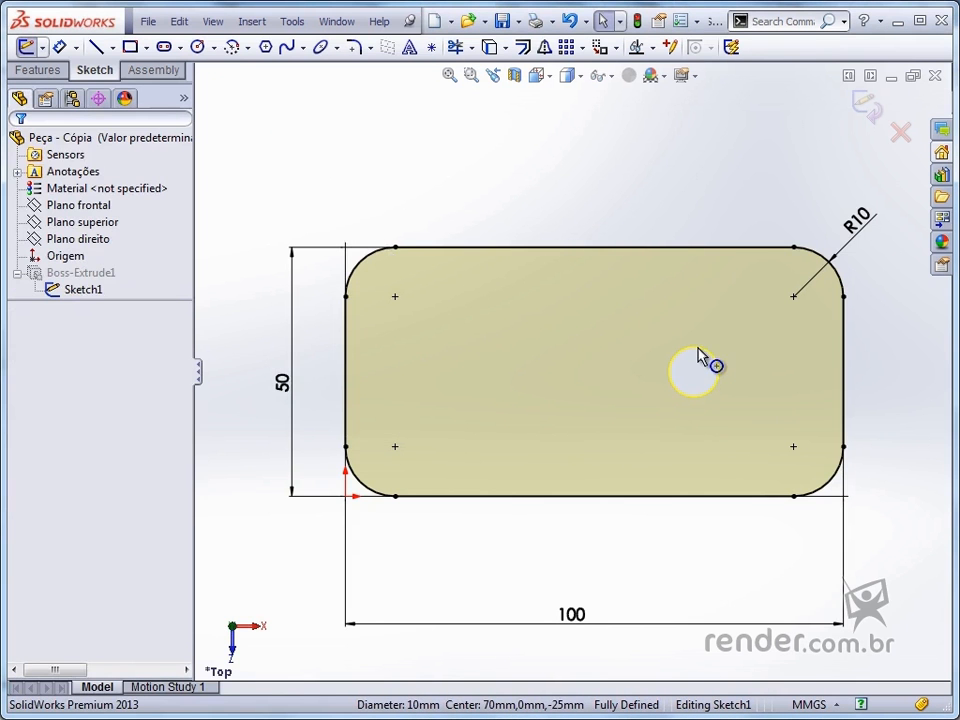
Turn on "Enable on screen numeric input on entity creation" in the Sketch system options
left_click(294, 21)
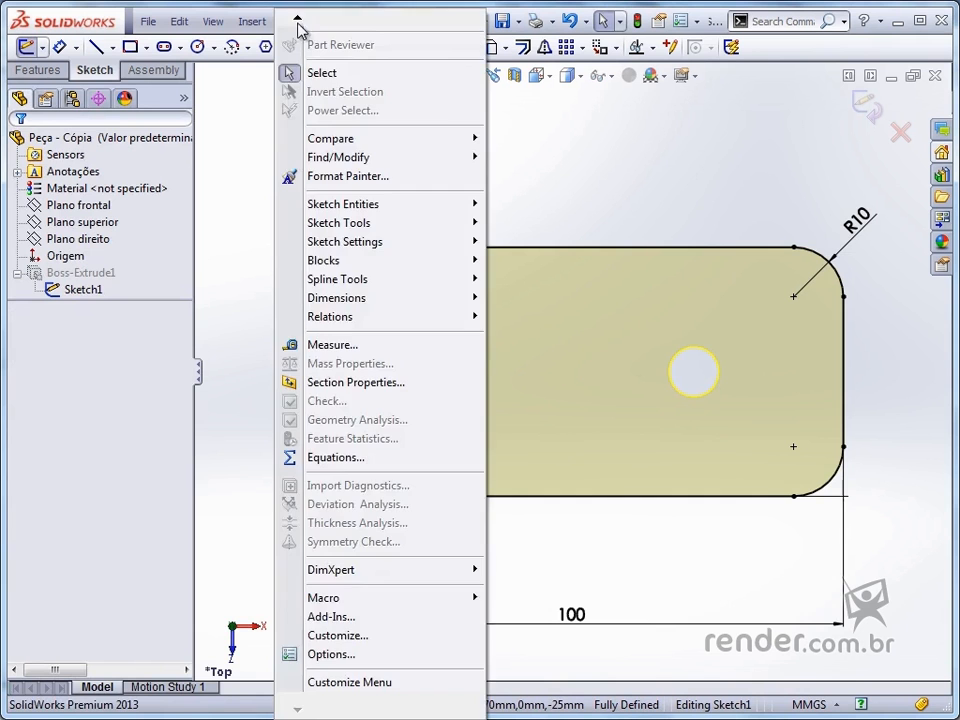
left_click(333, 658)
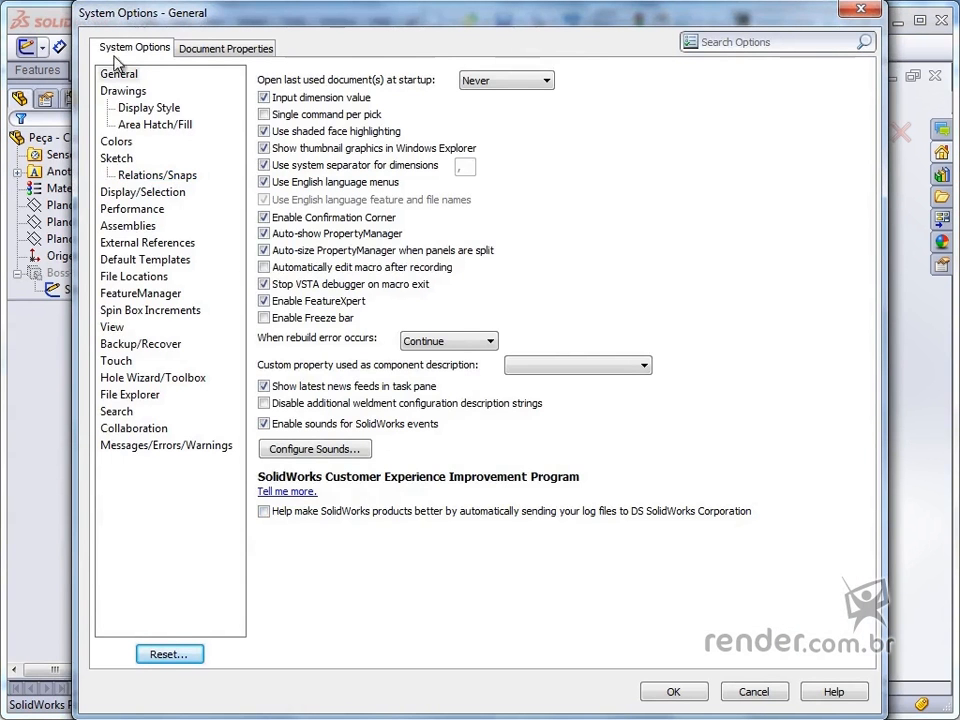
left_click(112, 160)
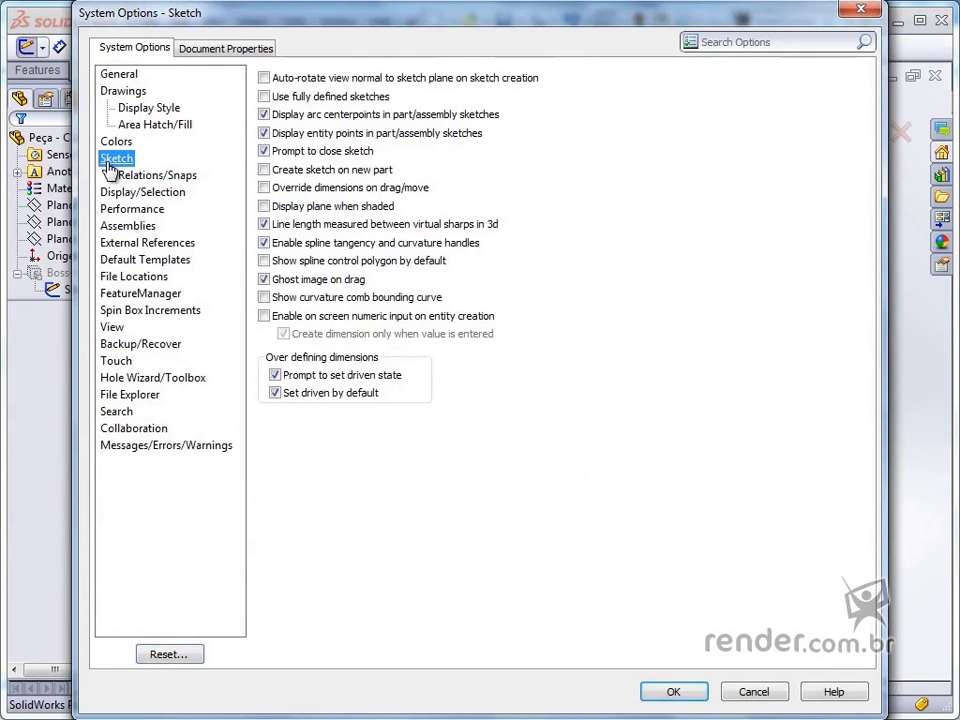
left_click(264, 316)
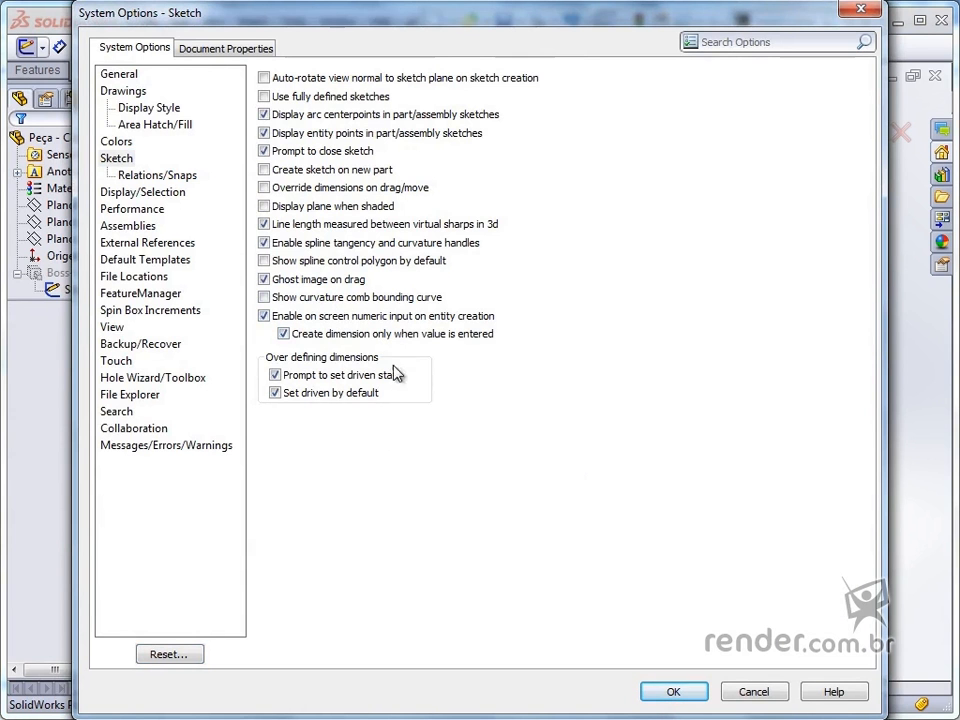
left_click(662, 692)
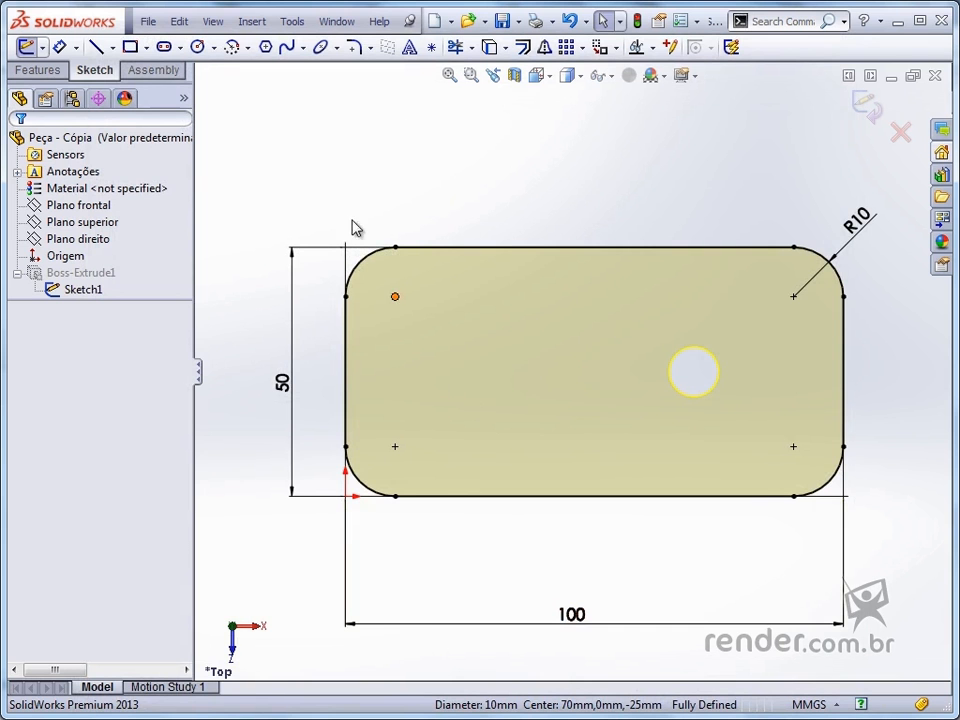
Sketch a corner rectangle inside the plate with a height of 10 mm and a width of 60 mm
left_click(139, 48)
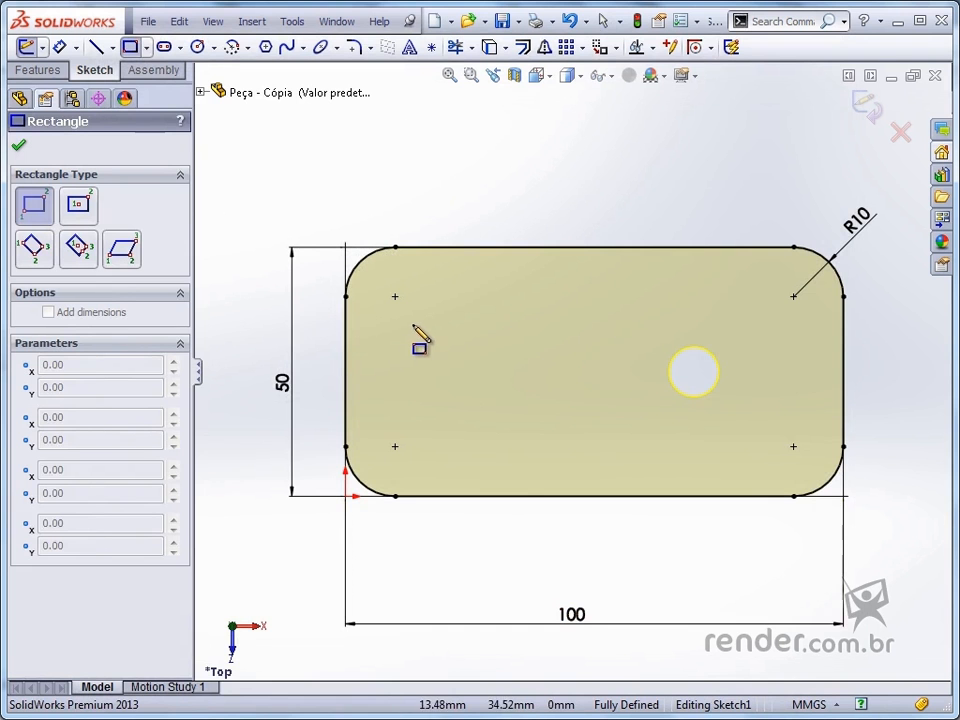
left_click(412, 325)
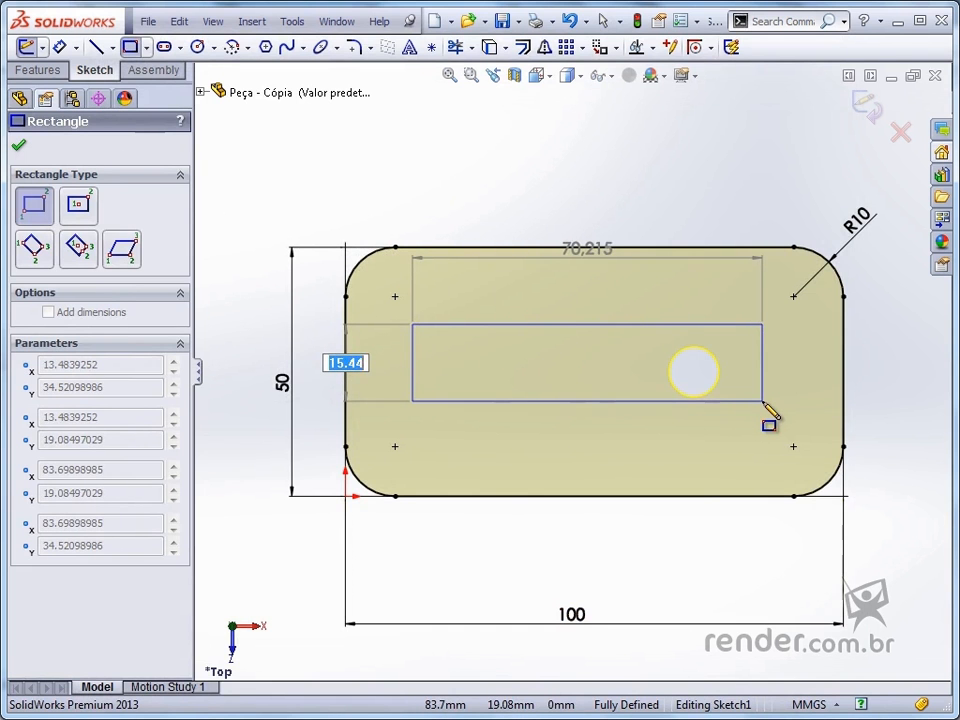
type("10")
key("Tab")
type("6")
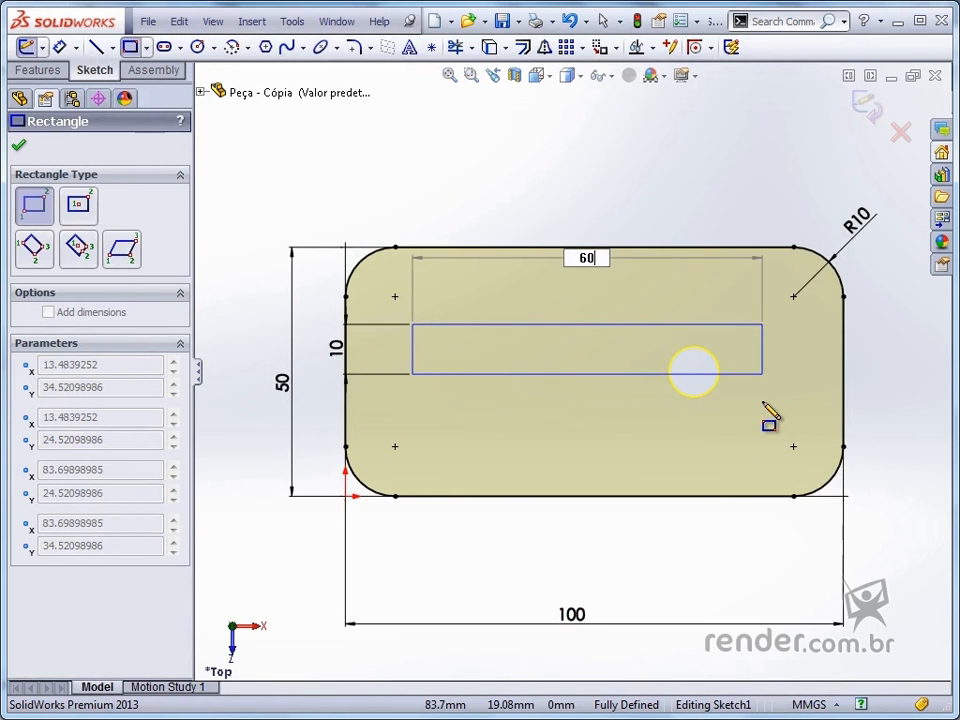
key("Return")
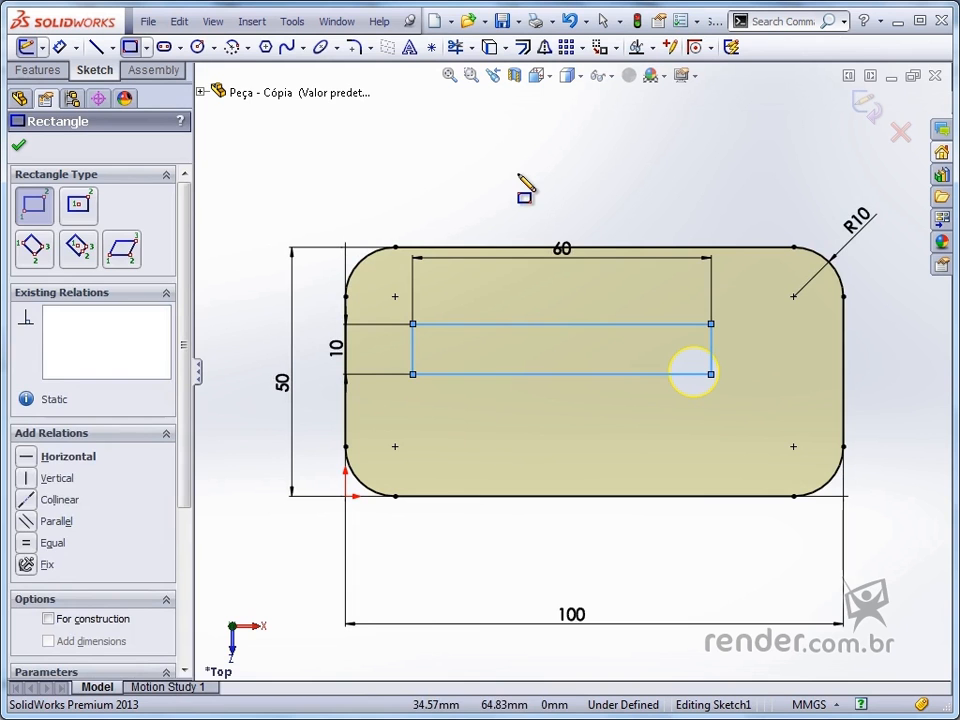
key("Escape")
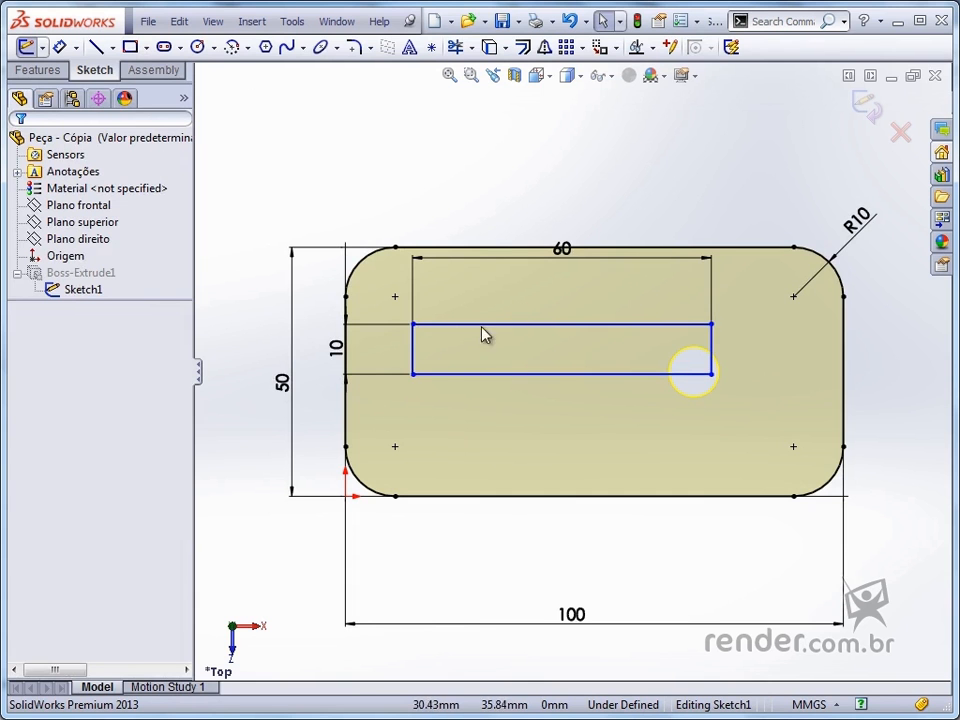
Select the whole inner rectangle and move it closer to the middle of the plate
left_click_drag(387, 308, 753, 405)
left_click_drag(677, 384, 623, 346)
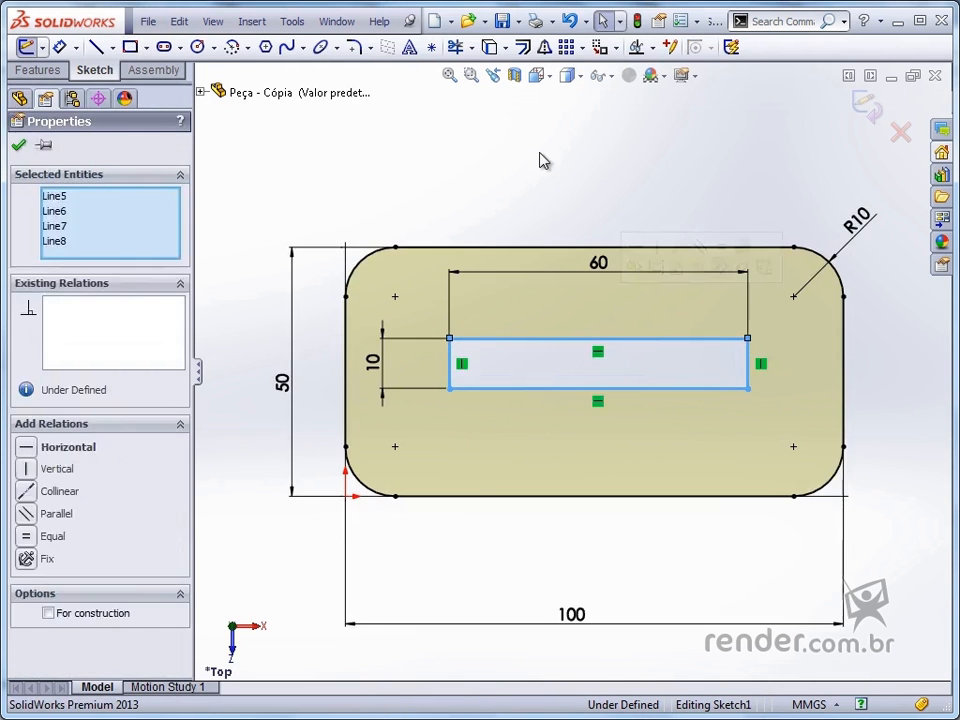
left_click(536, 156)
Apply Fully Define Sketch to only the four lines of the inner rectangle, calculating their missing relations and dimensions
right_click(520, 166)
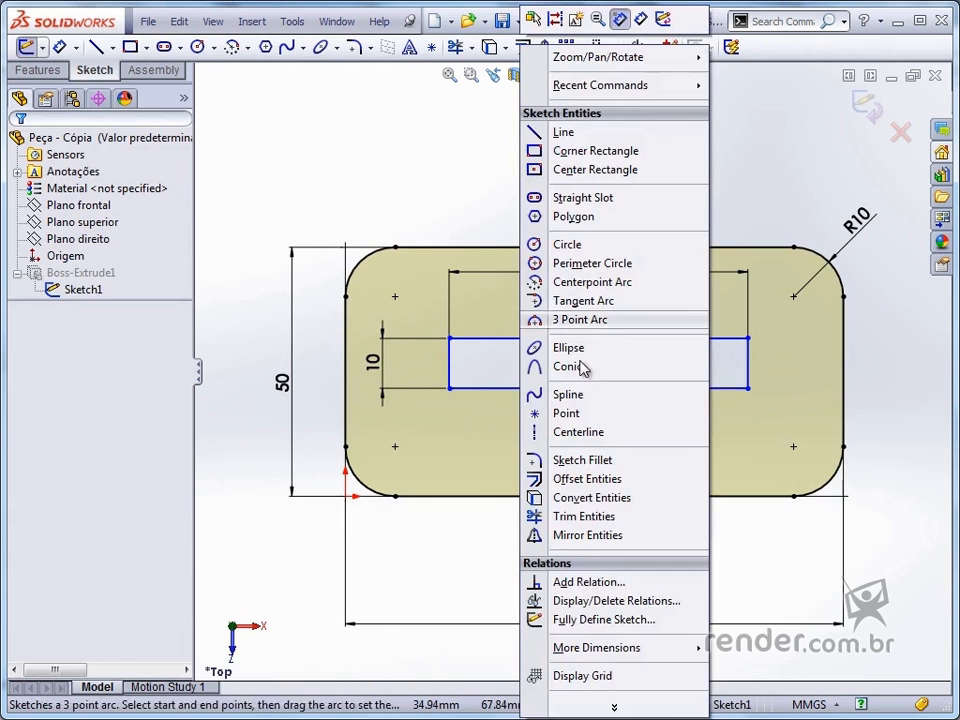
left_click(670, 623)
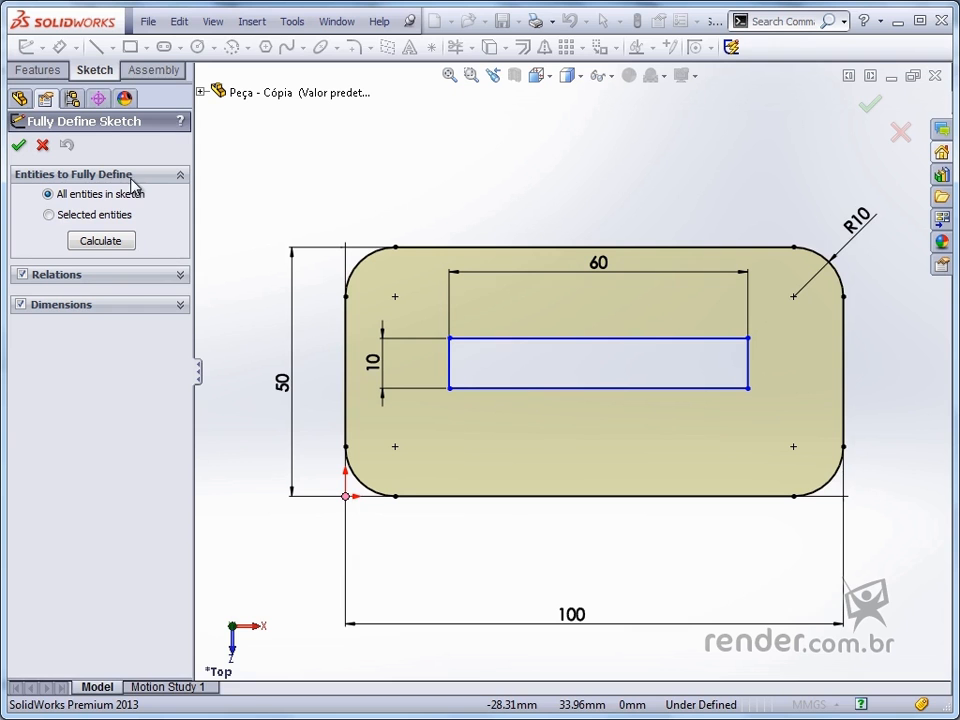
left_click(49, 215)
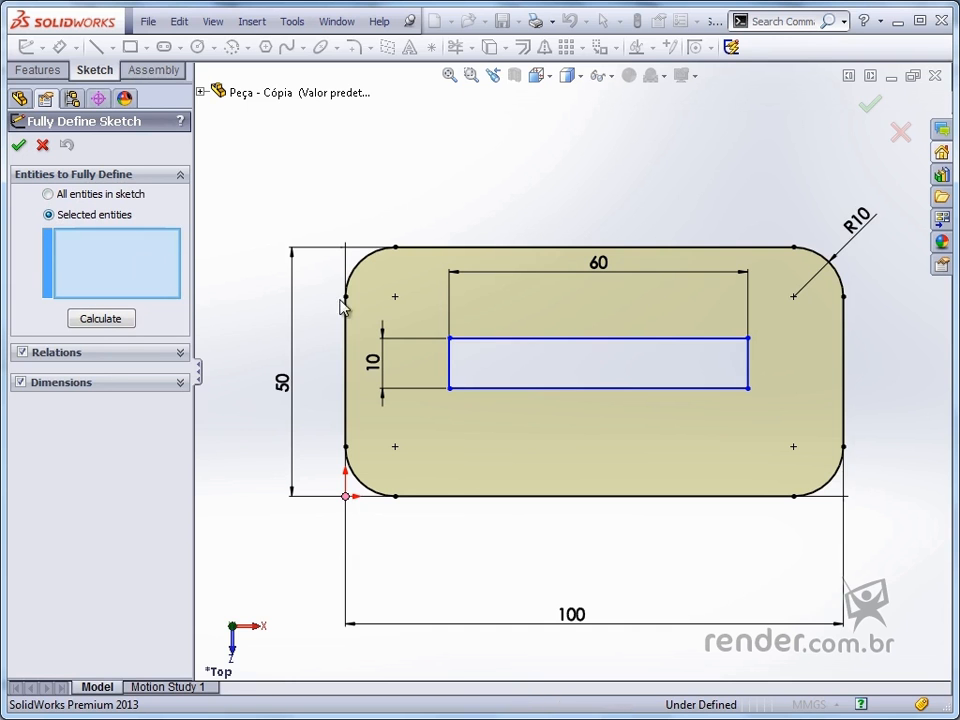
left_click(466, 339)
left_click(450, 365)
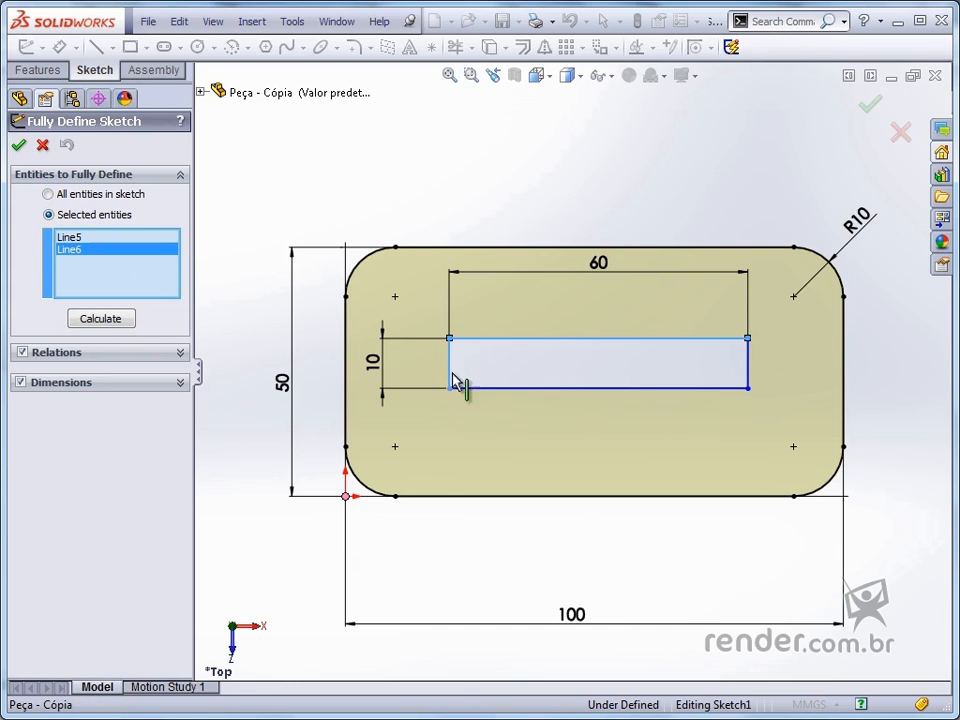
left_click(747, 375)
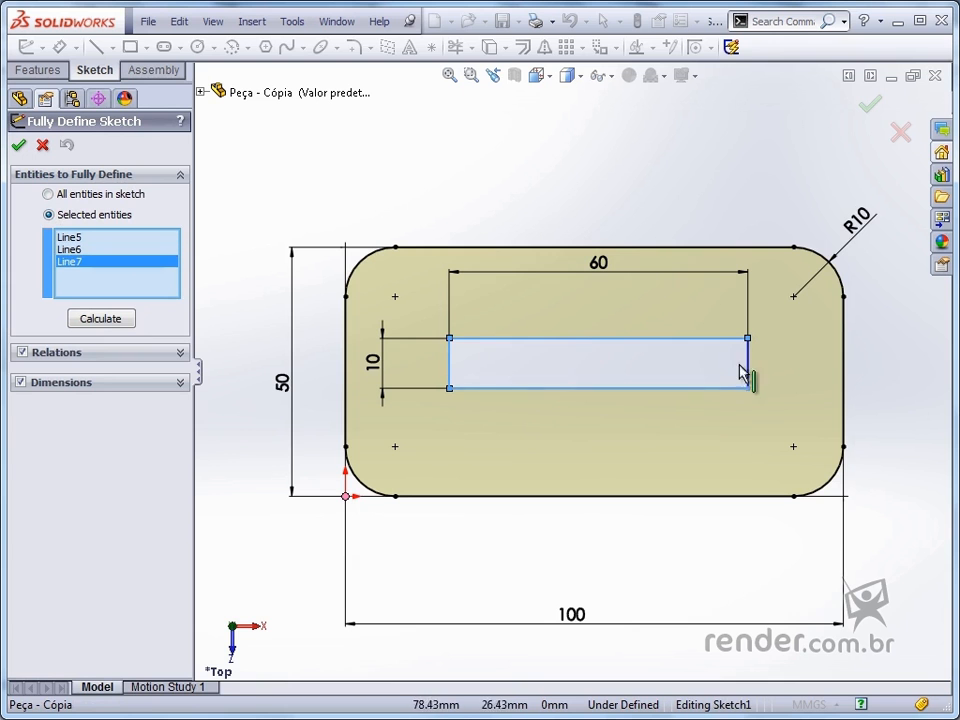
left_click(101, 319)
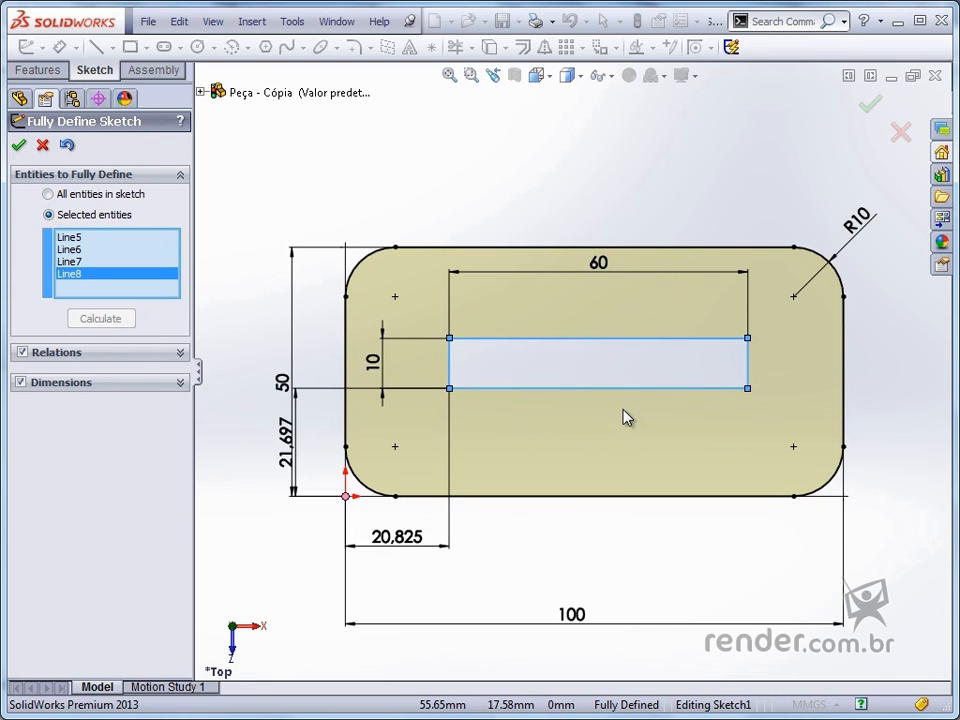
left_click(18, 145)
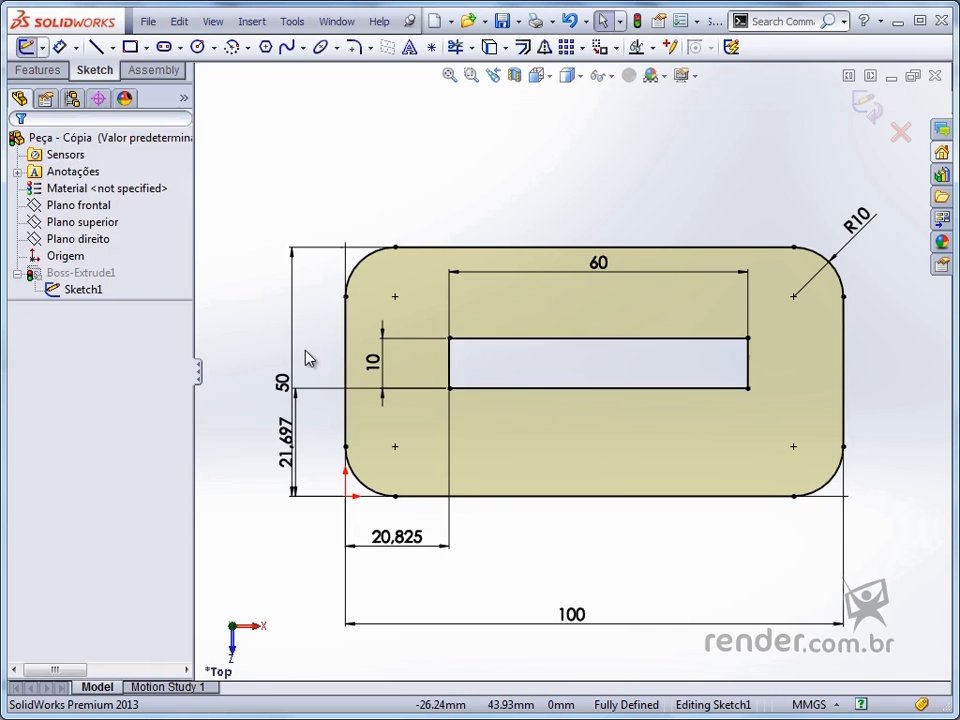
Set the inner rectangle's horizontal and vertical distances from the origin to 20 mm each
left_click(399, 540)
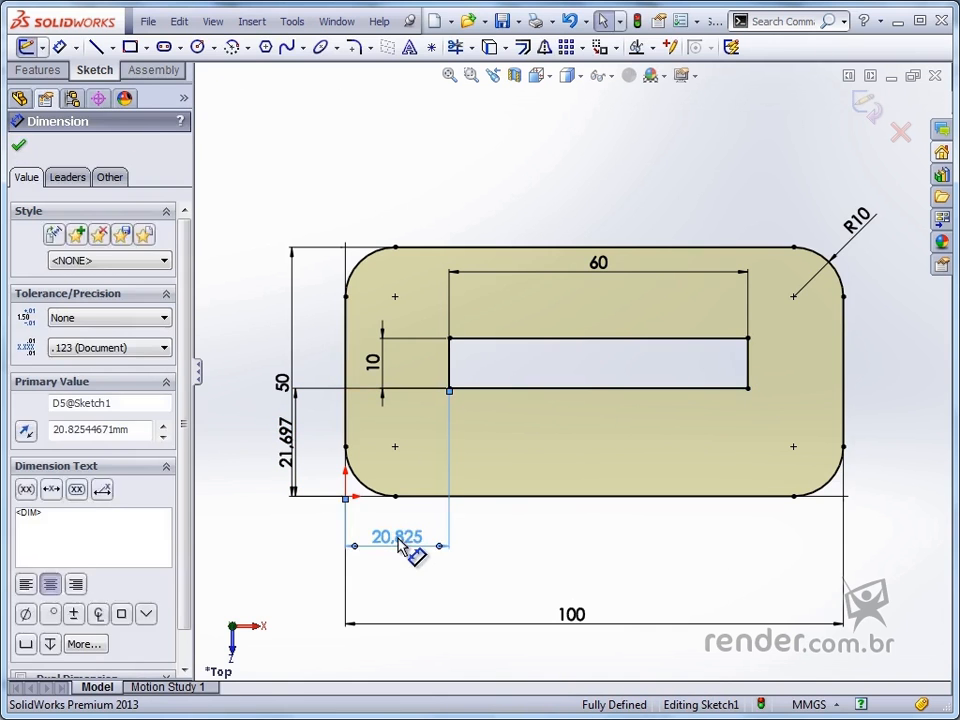
double_click(399, 540)
type("2")
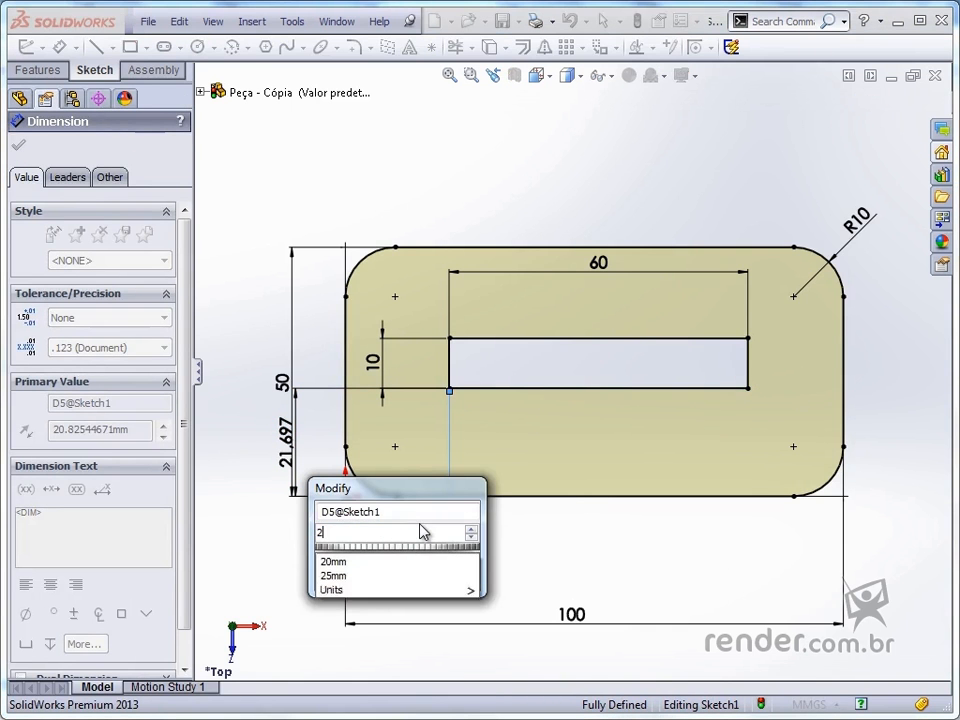
type("0")
key("Return")
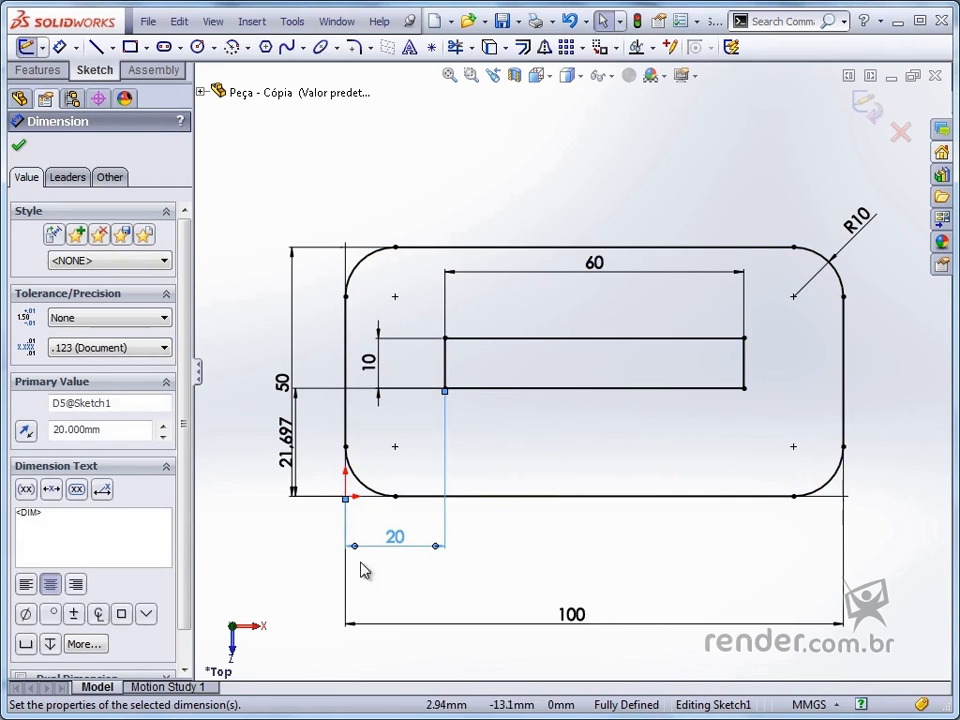
double_click(289, 454)
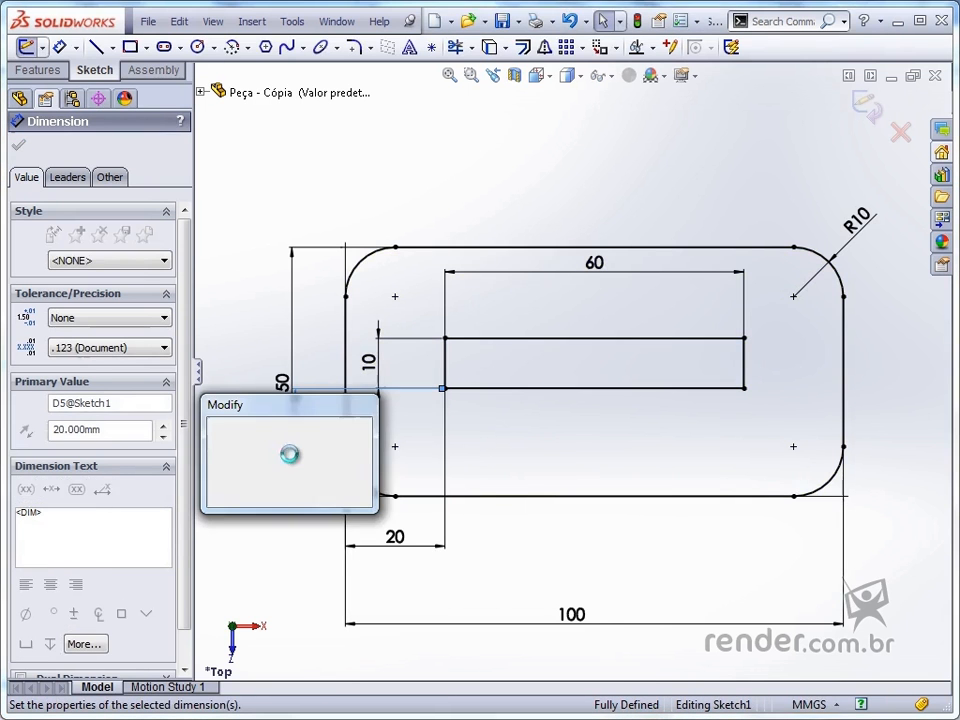
type("20")
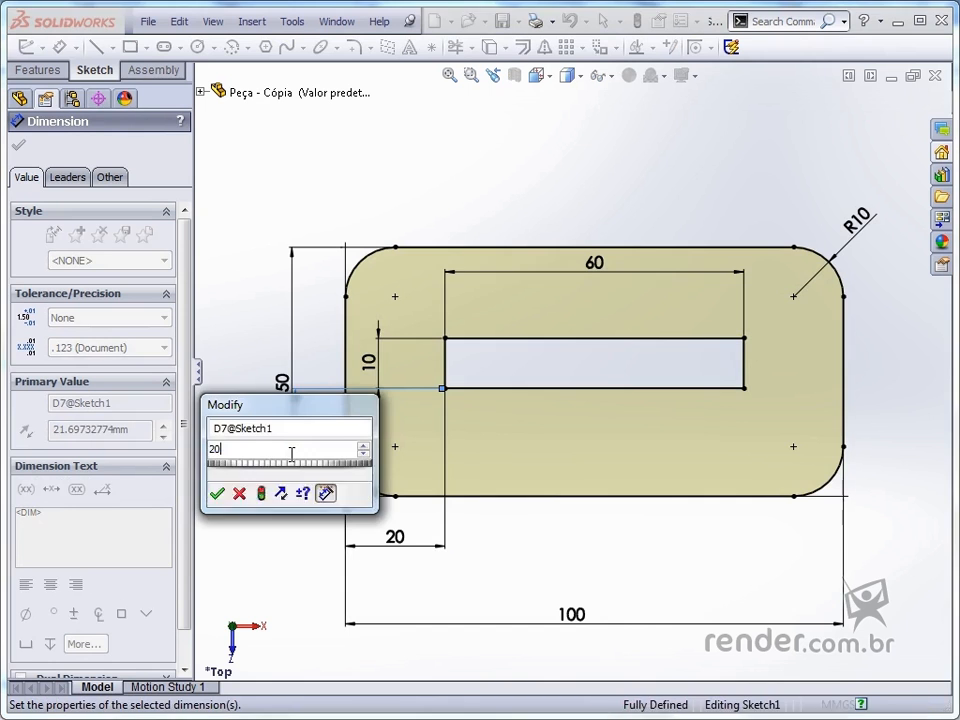
key("Return")
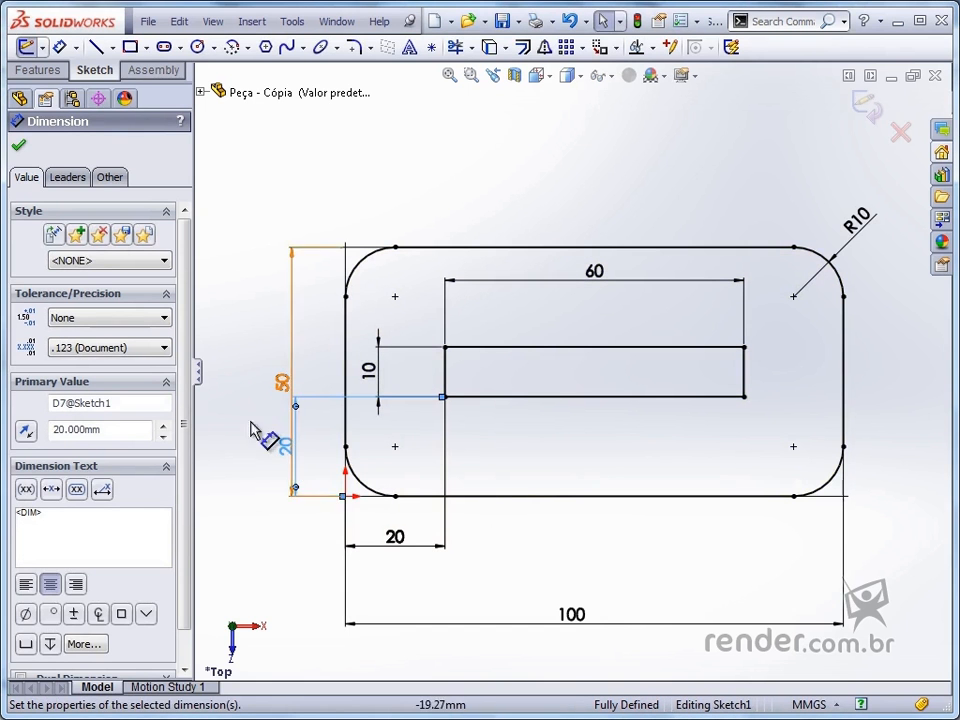
Move the vertical 20 mm dimension between the plate outline and the 50 mm dimension, and exit the sketch
left_click_drag(294, 442, 316, 447)
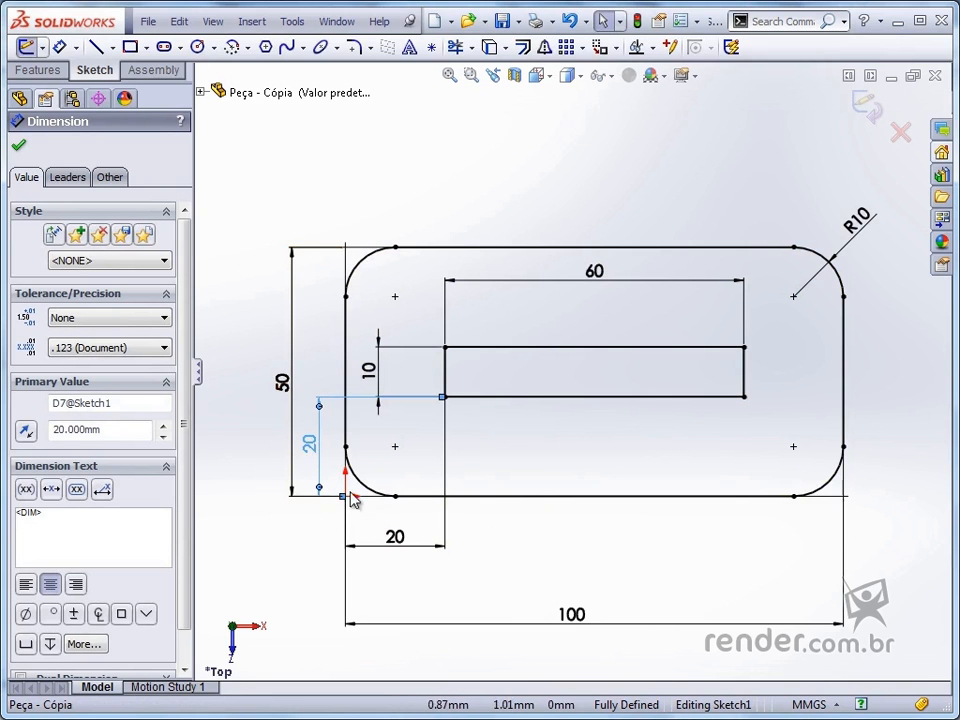
left_click(866, 105)
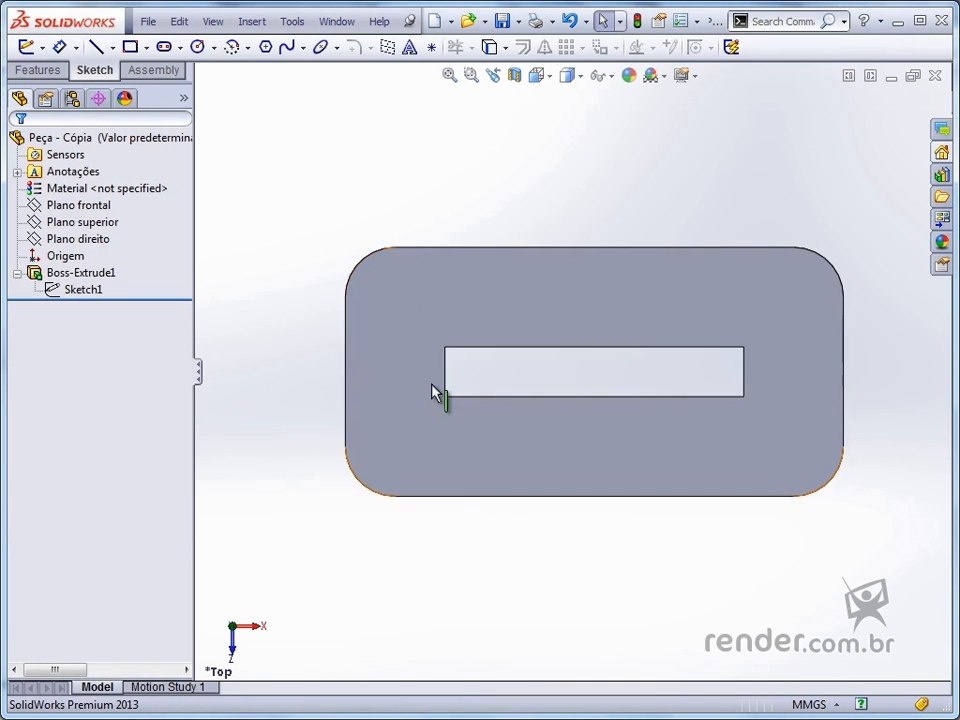
key("ctrl+7")
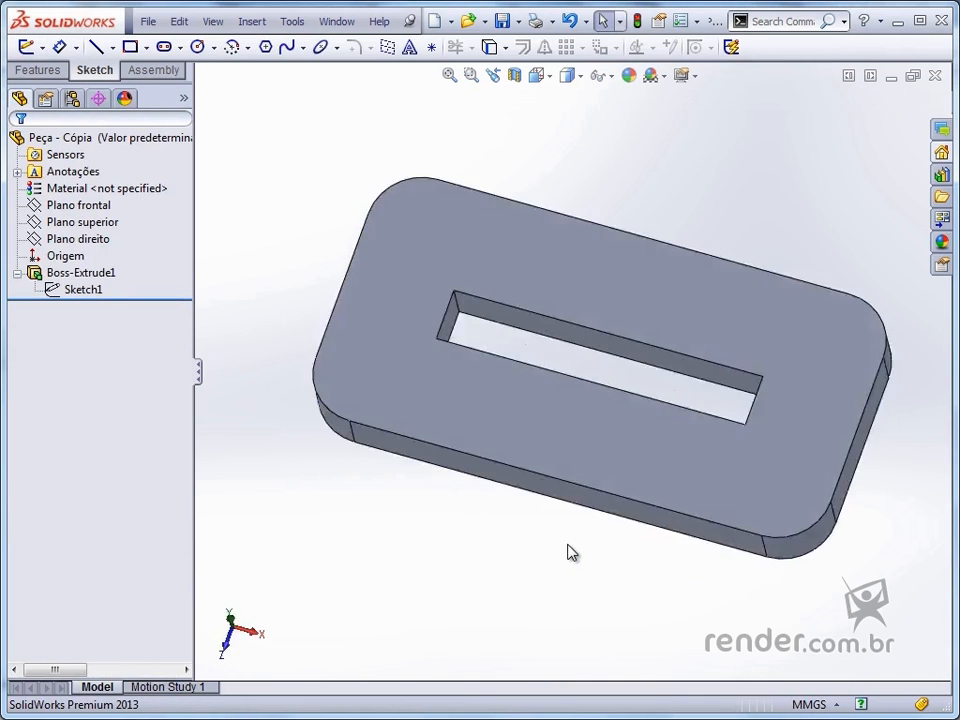